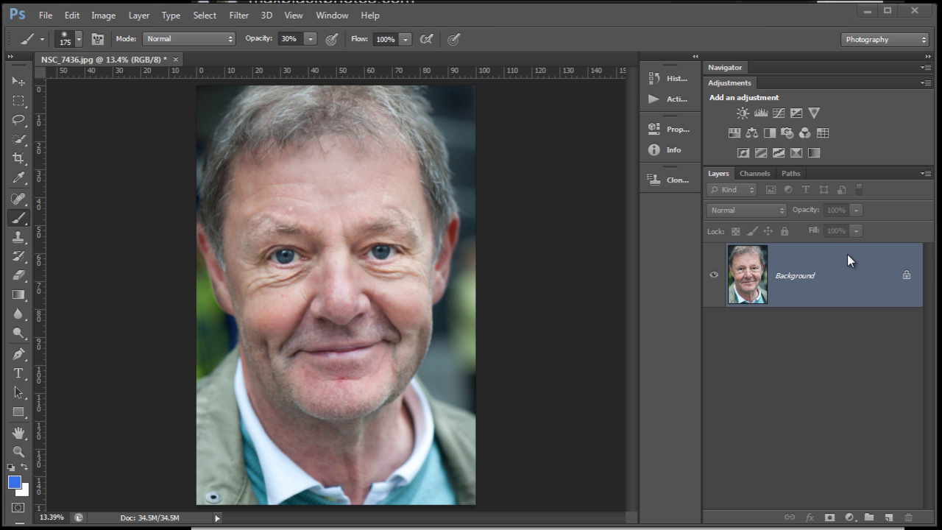
Duplicate the Background layer, name the copy Screen, and set its blend mode to Screen
{"action": "key", "text": "ctrl+j"}
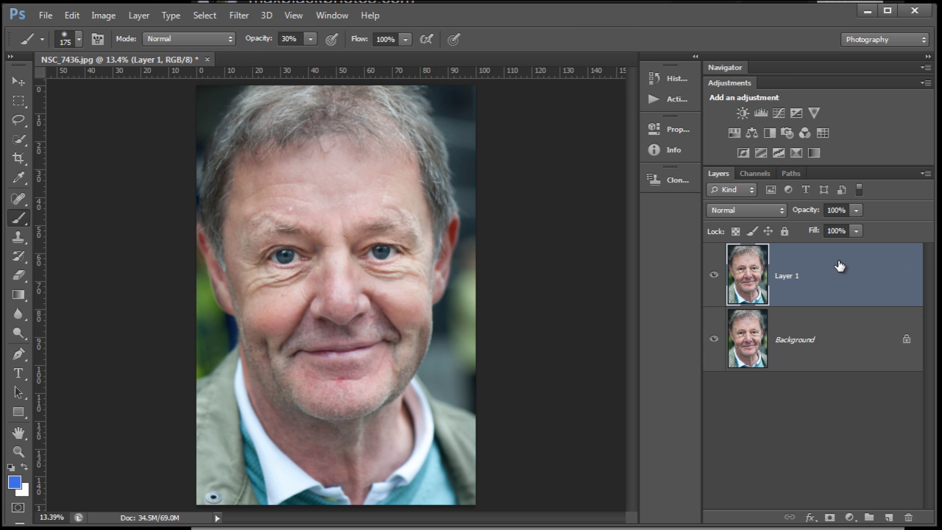
{"action": "double_click", "coordinate": [787, 276]}
{"action": "key", "text": "Return"}
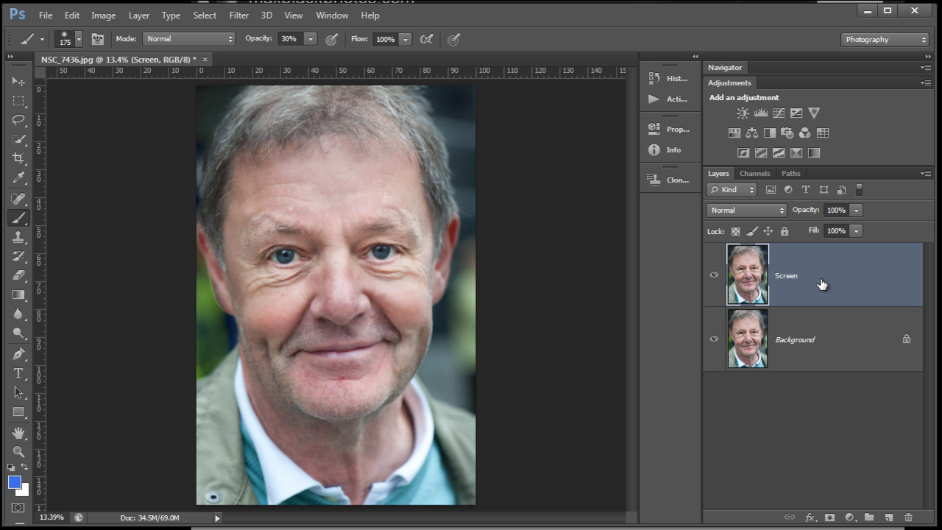
{"action": "left_click", "coordinate": [781, 210]}
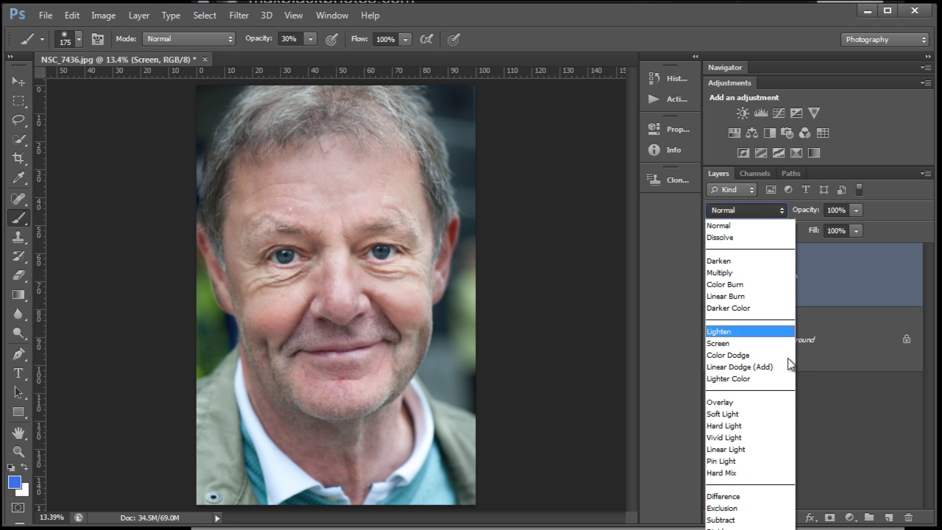
{"action": "left_click", "coordinate": [713, 344]}
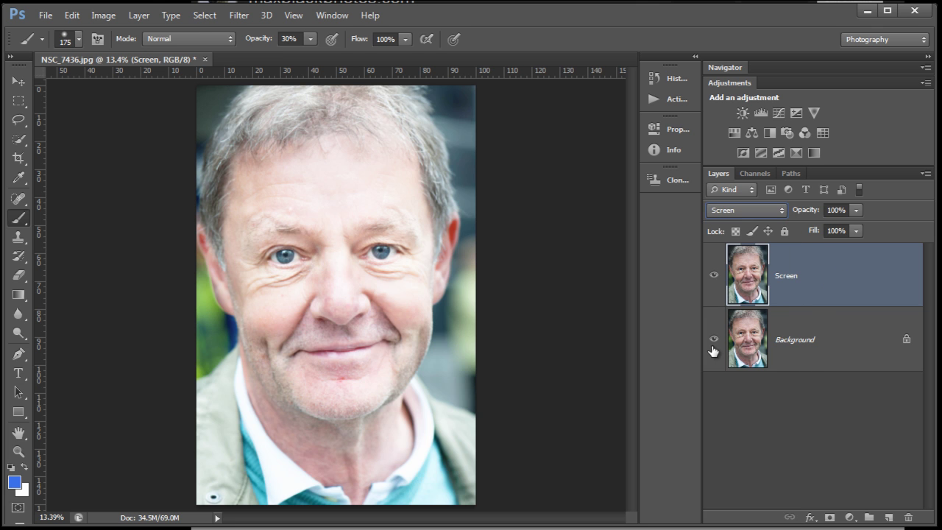
Add a black mask to the Screen layer and paint white over both irises with the 175 px brush at 30% opacity
{"action": "key", "text": "ctrl+plus"}
{"action": "key", "text": "ctrl+plus"}
{"action": "key", "text": "ctrl+plus"}
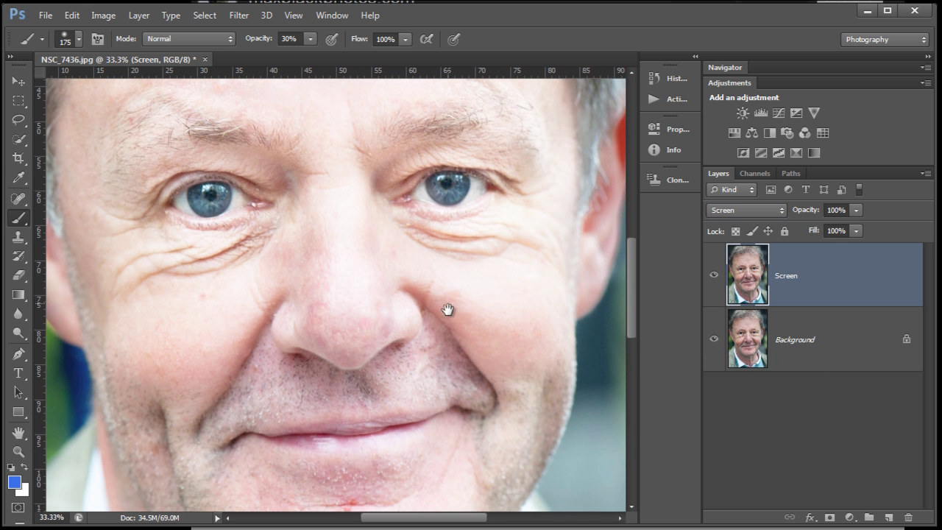
{"action": "left_click_drag", "start_coordinate": [445, 309], "coordinate": [454, 351]}
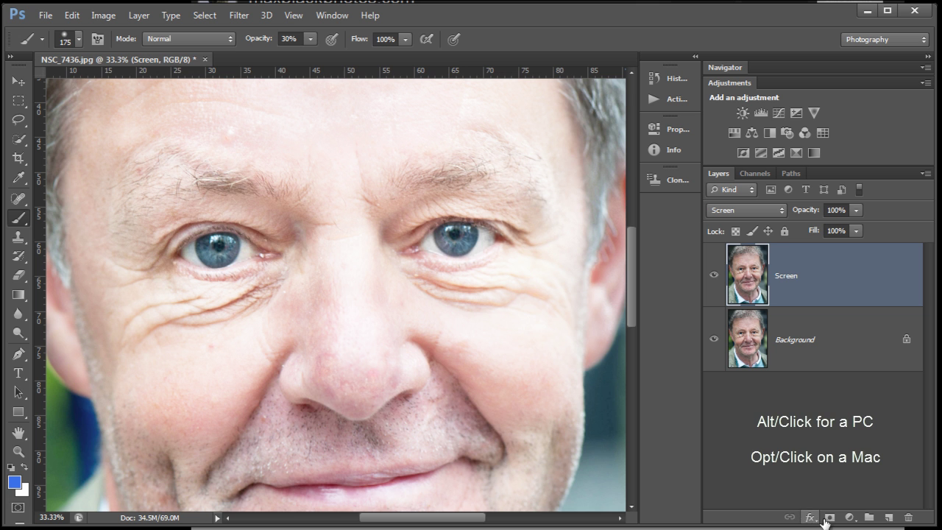
{"action": "left_click", "coordinate": [828, 519], "text": "alt"}
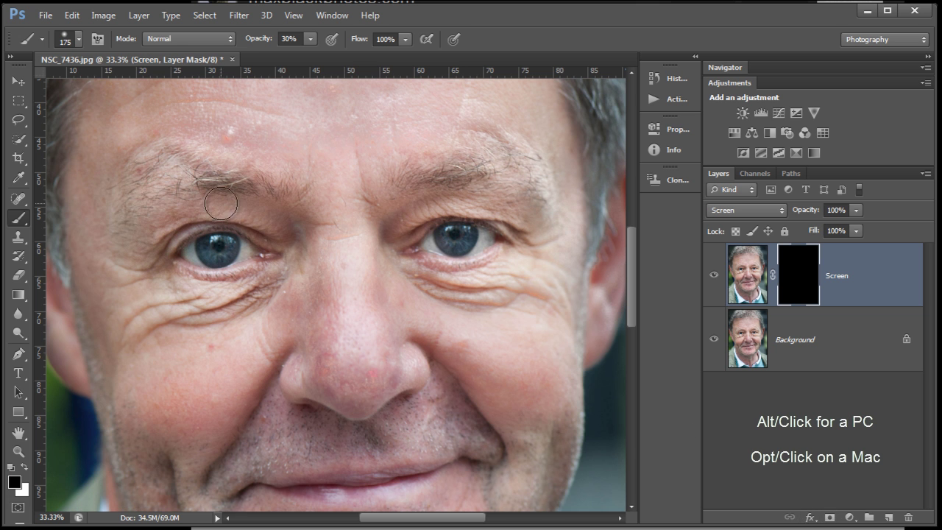
{"action": "left_click", "coordinate": [25, 468]}
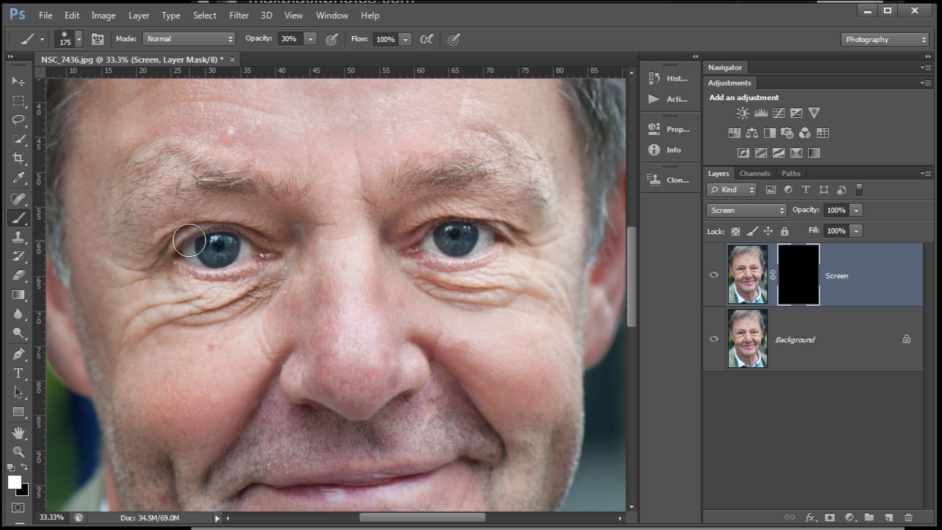
{"action": "mouse_move", "coordinate": [225, 223]}
{"action": "left_mouse_down"}
{"action": "mouse_move", "coordinate": [215, 246]}
{"action": "mouse_move", "coordinate": [226, 246]}
{"action": "mouse_move", "coordinate": [215, 249]}
{"action": "mouse_move", "coordinate": [235, 260]}
{"action": "left_mouse_up"}
{"action": "mouse_move", "coordinate": [434, 241]}
{"action": "left_mouse_down"}
{"action": "mouse_move", "coordinate": [451, 245]}
{"action": "mouse_move", "coordinate": [458, 237]}
{"action": "left_mouse_up"}
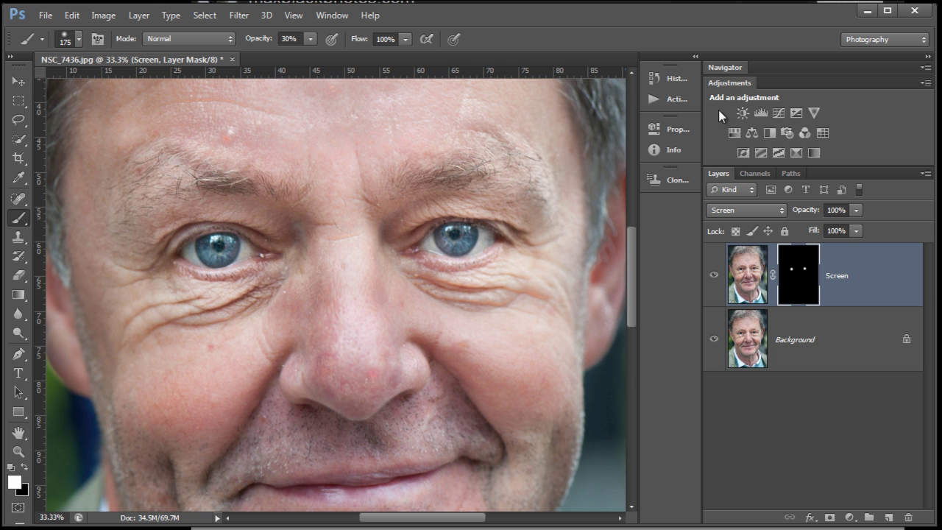
{"action": "left_click", "coordinate": [737, 114]}
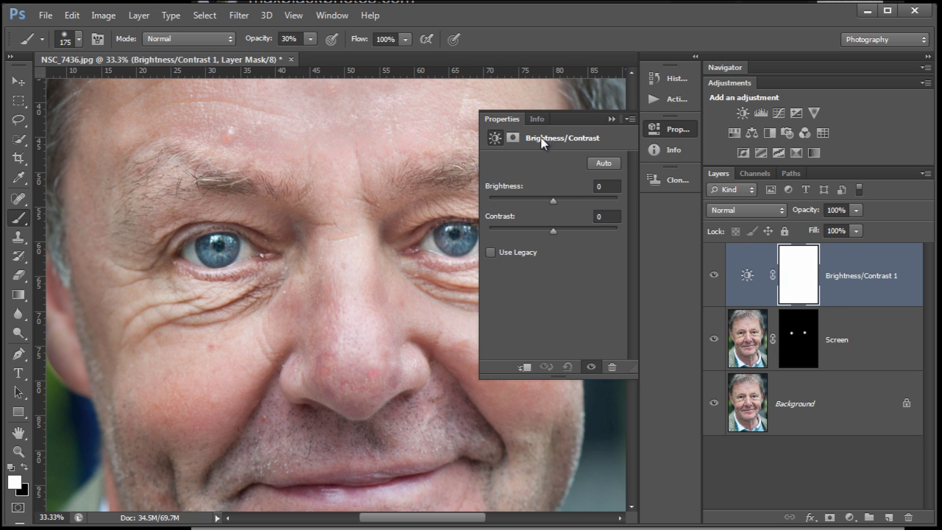
{"action": "left_click", "coordinate": [613, 370]}
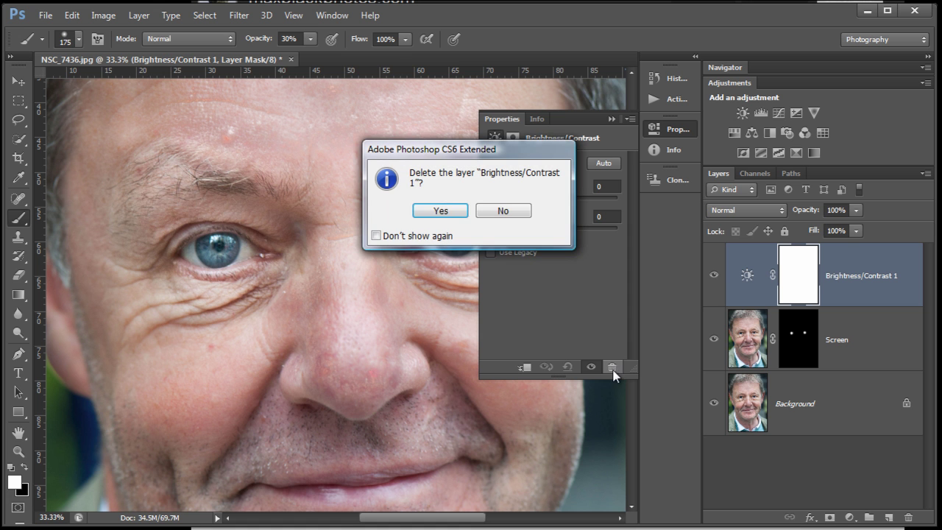
{"action": "left_click", "coordinate": [441, 211]}
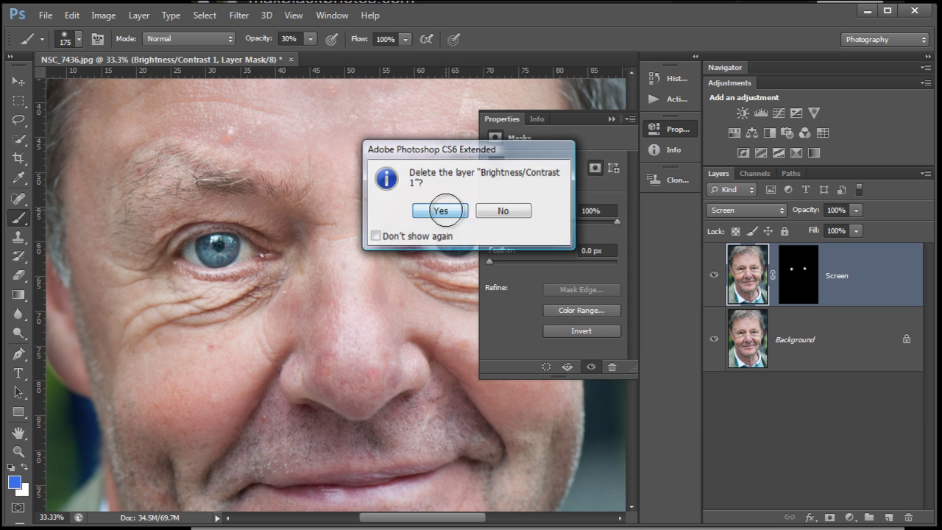
{"action": "left_click", "coordinate": [612, 119]}
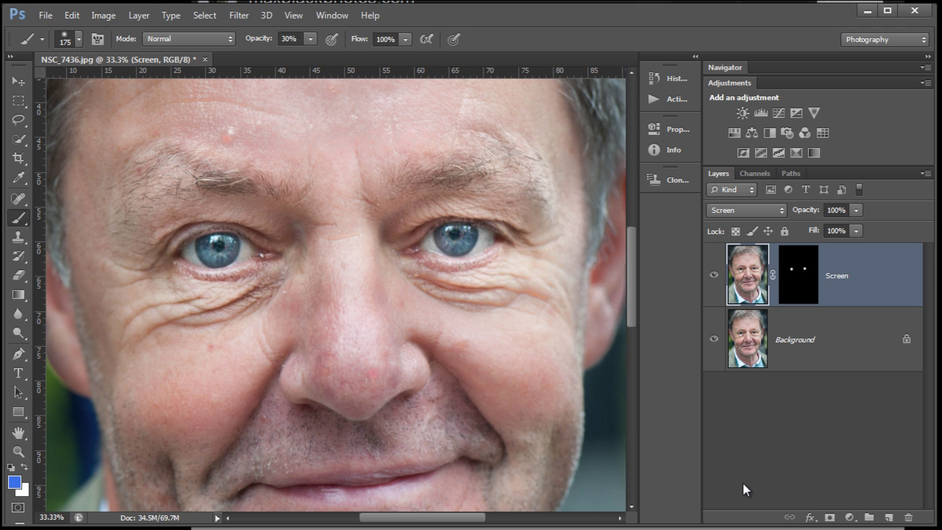
Stamp all visible layers into a new top layer, desaturated and blended in Hard Light, and compare it with the original Background
{"action": "key", "text": "ctrl+minus"}
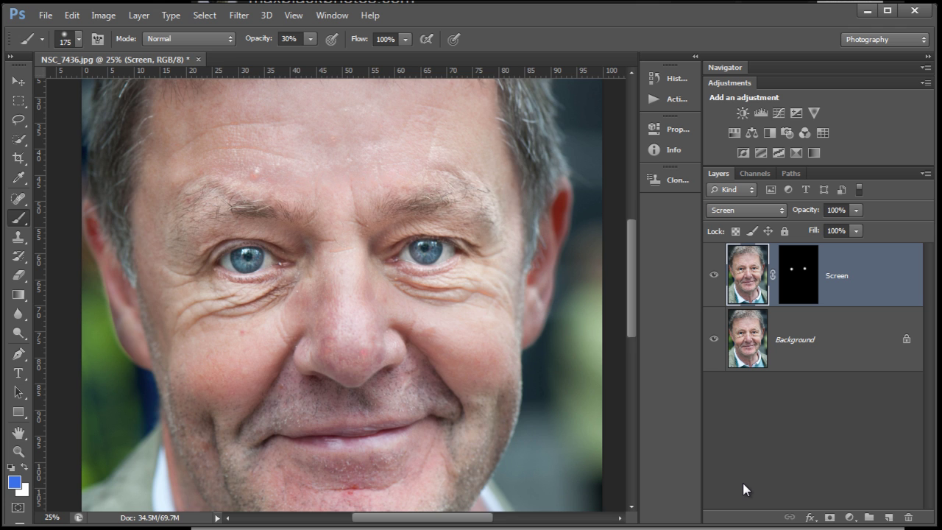
{"action": "key", "text": "ctrl+minus"}
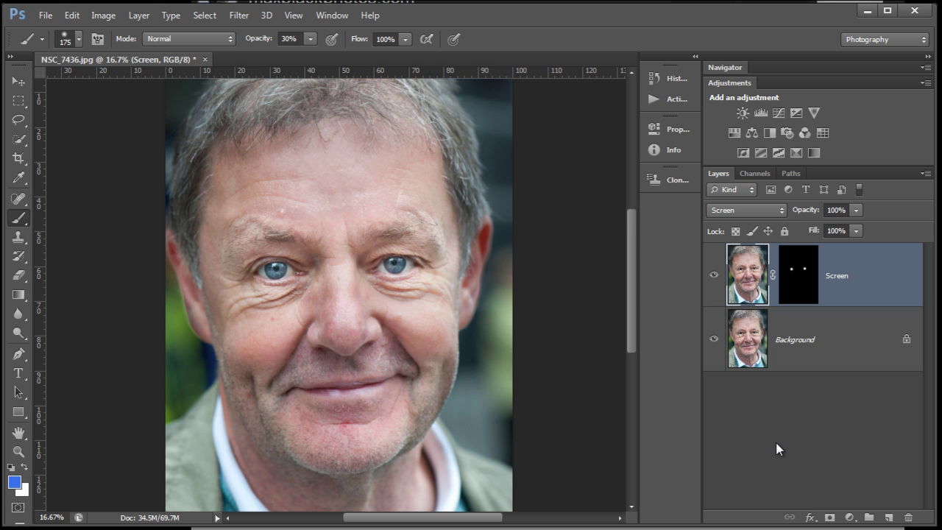
{"action": "key", "text": "ctrl+alt+shift+e"}
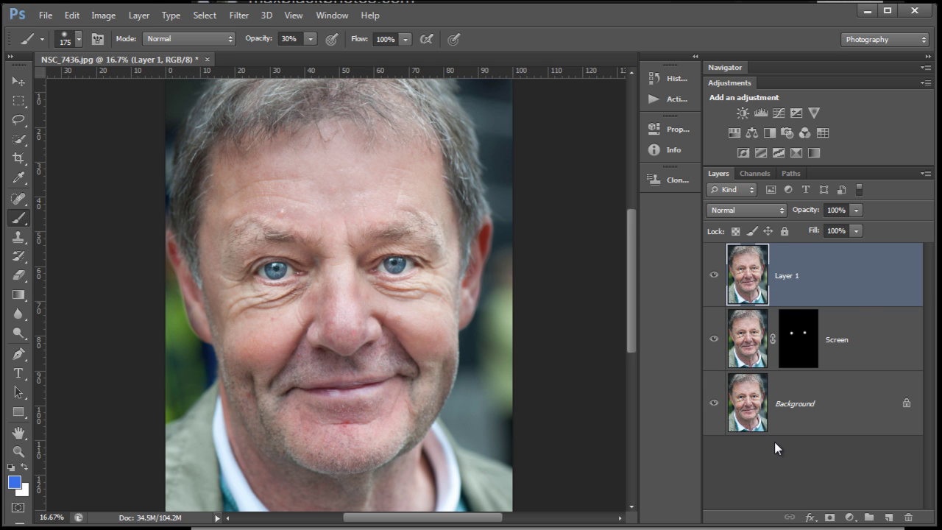
{"action": "left_click", "coordinate": [785, 210]}
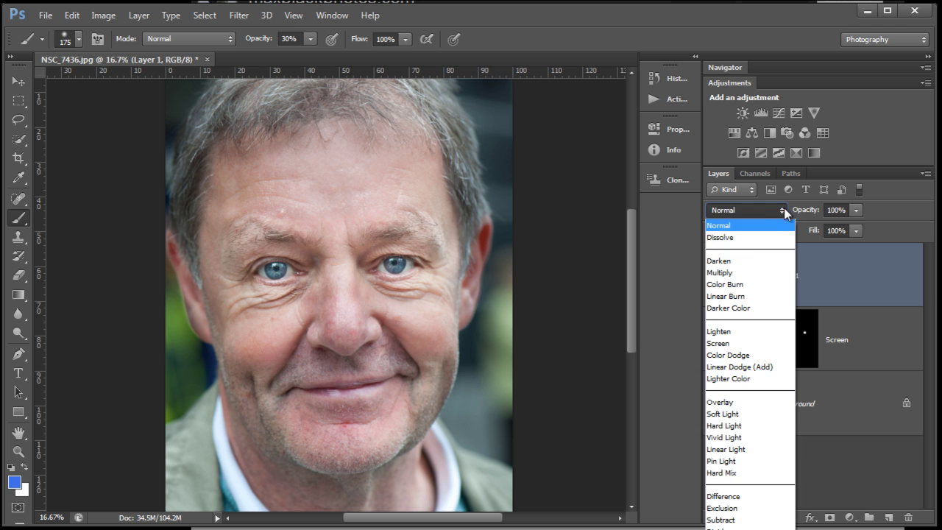
{"action": "left_click", "coordinate": [719, 424]}
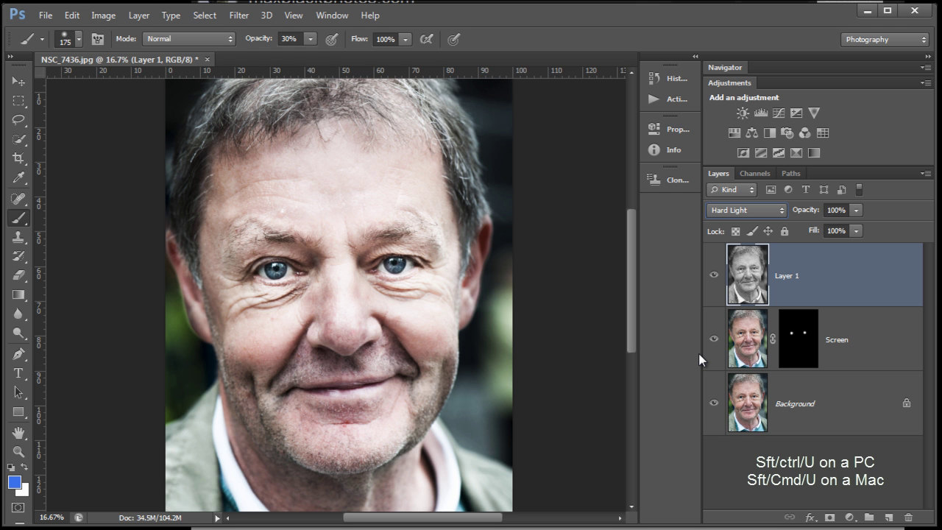
{"action": "left_click", "coordinate": [714, 404], "text": "alt"}
{"action": "left_click", "coordinate": [713, 405], "text": "alt"}
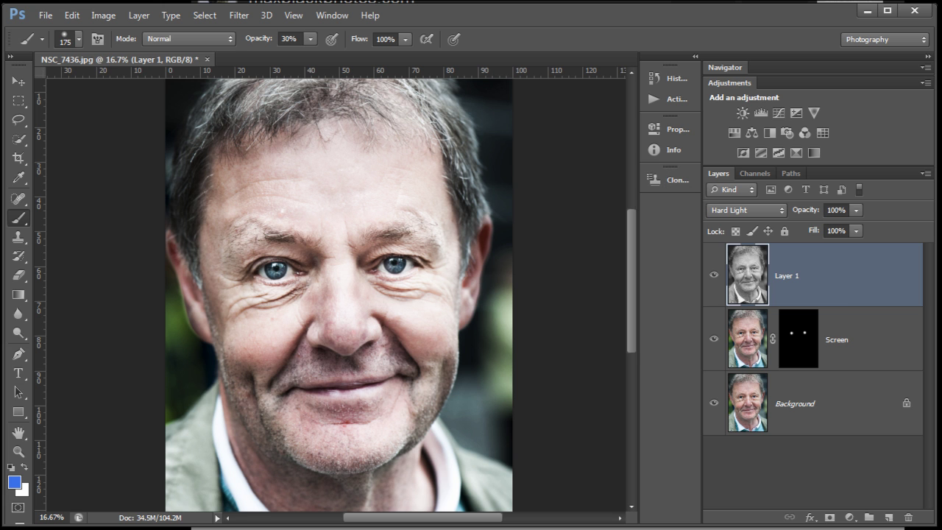
Add a white mask to Layer 1 and paint black over the forehead and cheeks with a 700 px low-opacity brush
{"action": "left_click", "coordinate": [831, 518]}
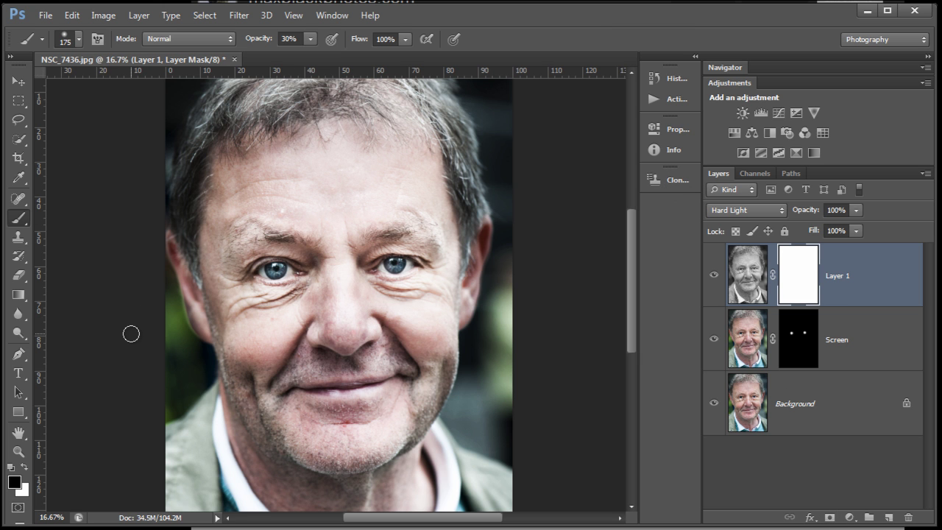
{"action": "key", "text": "bracketright"}
{"action": "key", "text": "bracketright"}
{"action": "key", "text": "bracketright"}
{"action": "key", "text": "bracketright"}
{"action": "key", "text": "bracketright"}
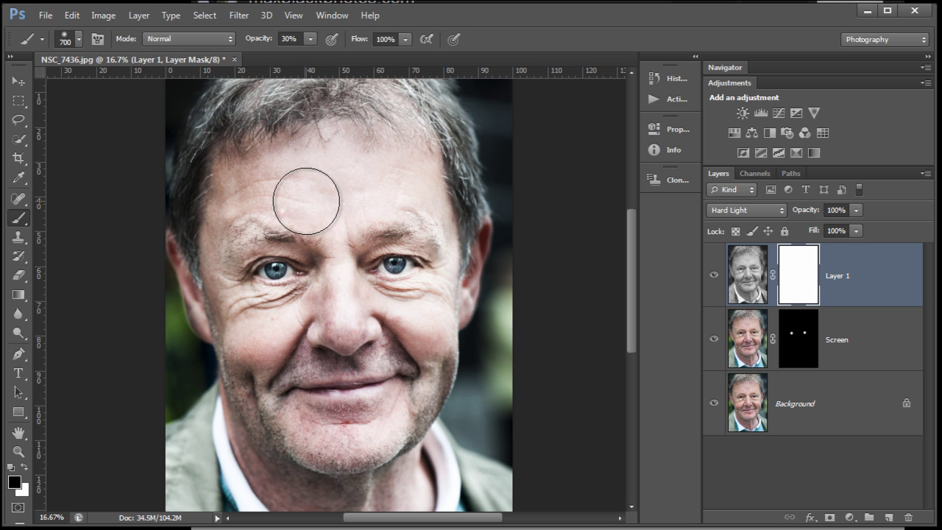
{"action": "mouse_move", "coordinate": [347, 192]}
{"action": "left_mouse_down"}
{"action": "mouse_move", "coordinate": [321, 188]}
{"action": "mouse_move", "coordinate": [363, 188]}
{"action": "mouse_move", "coordinate": [322, 204]}
{"action": "mouse_move", "coordinate": [384, 155]}
{"action": "mouse_move", "coordinate": [437, 173]}
{"action": "mouse_move", "coordinate": [453, 206]}
{"action": "mouse_move", "coordinate": [415, 313]}
{"action": "mouse_move", "coordinate": [321, 311]}
{"action": "mouse_move", "coordinate": [263, 330]}
{"action": "mouse_move", "coordinate": [354, 197]}
{"action": "mouse_move", "coordinate": [312, 169]}
{"action": "mouse_move", "coordinate": [286, 170]}
{"action": "mouse_move", "coordinate": [299, 181]}
{"action": "mouse_move", "coordinate": [276, 169]}
{"action": "mouse_move", "coordinate": [417, 177]}
{"action": "mouse_move", "coordinate": [454, 259]}
{"action": "mouse_move", "coordinate": [442, 307]}
{"action": "mouse_move", "coordinate": [425, 318]}
{"action": "mouse_move", "coordinate": [401, 306]}
{"action": "mouse_move", "coordinate": [363, 222]}
{"action": "mouse_move", "coordinate": [288, 189]}
{"action": "left_mouse_up"}
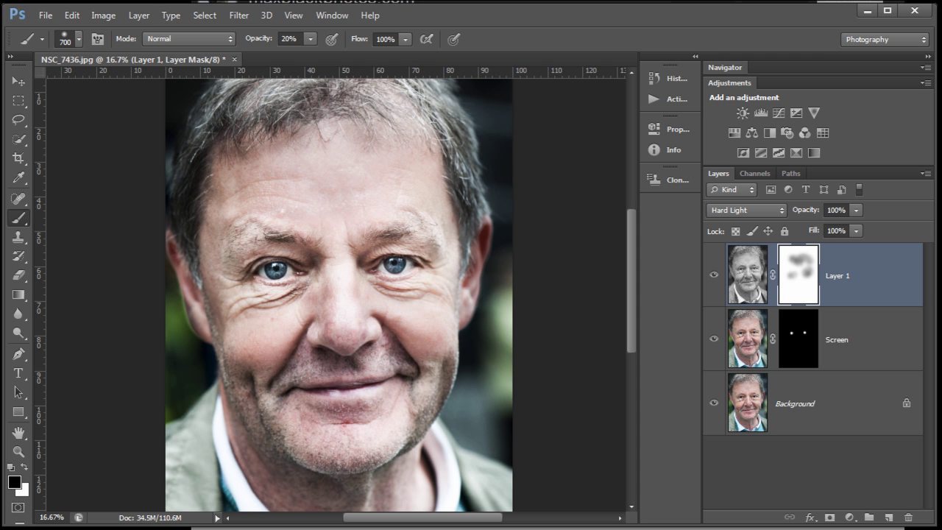
Examine Layer 1's mask on its own and compare the portrait with and without Layer 1
{"action": "left_click", "coordinate": [792, 287], "text": "alt"}
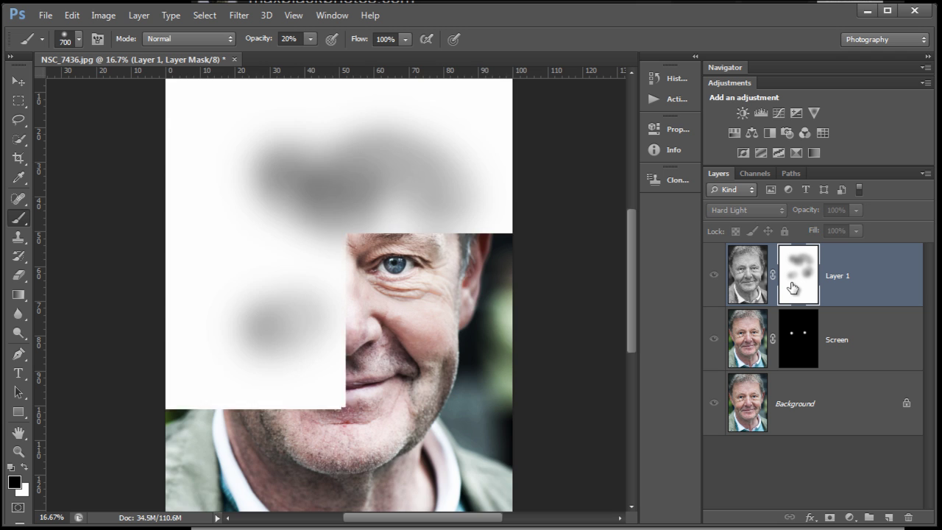
{"action": "left_click", "coordinate": [792, 287], "text": "alt"}
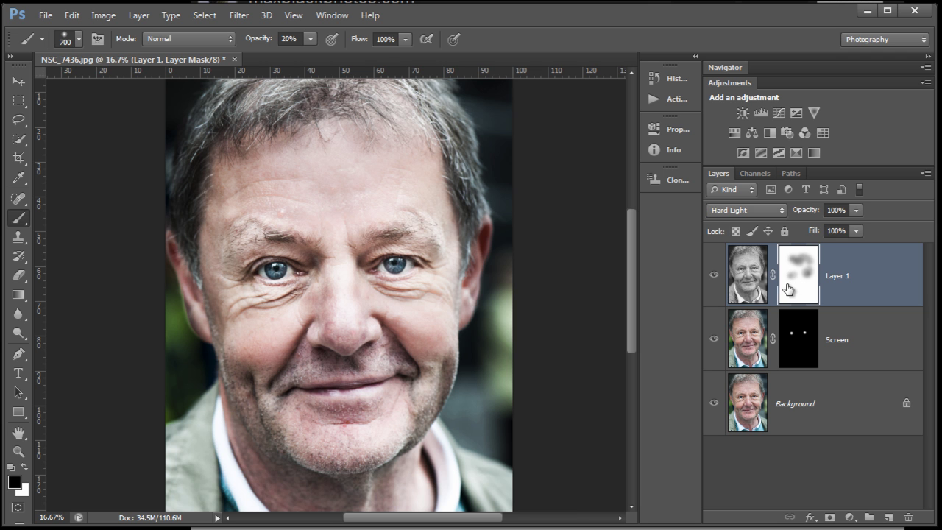
{"action": "left_click", "coordinate": [712, 276]}
{"action": "left_click", "coordinate": [712, 276]}
{"action": "left_click", "coordinate": [712, 275]}
{"action": "left_click", "coordinate": [712, 276]}
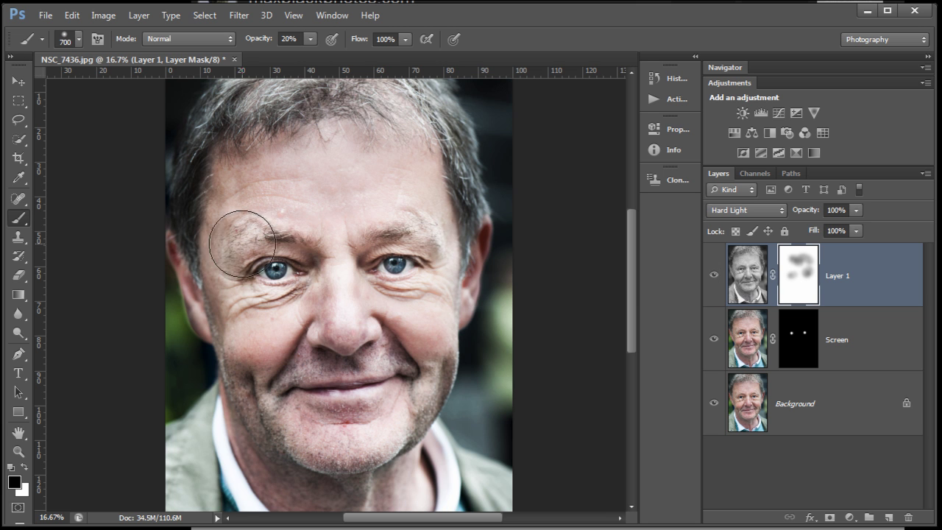
{"action": "left_click", "coordinate": [712, 276]}
{"action": "left_click", "coordinate": [713, 276]}
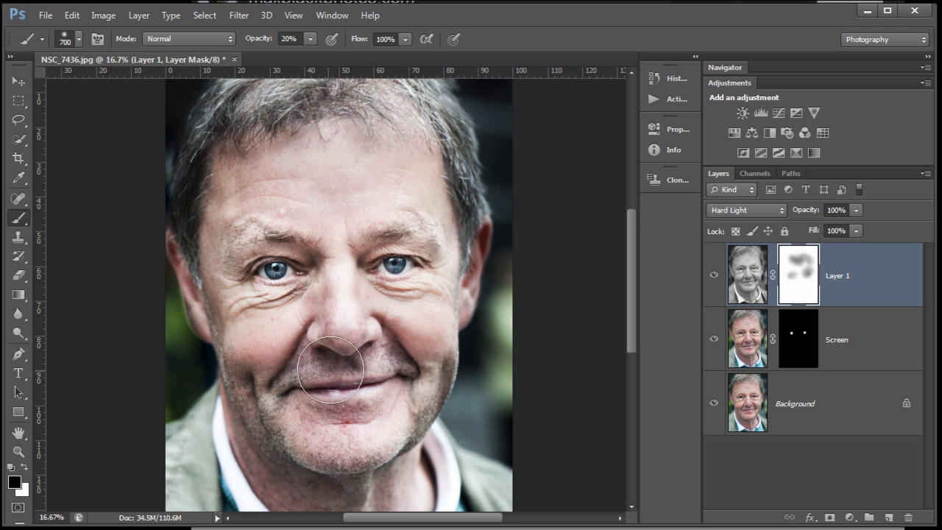
Stamp all visible layers into a new layer above Layer 1, with the eyes in close view
{"action": "key", "text": "ctrl+plus"}
{"action": "key", "text": "ctrl+plus"}
{"action": "key", "text": "ctrl+plus"}
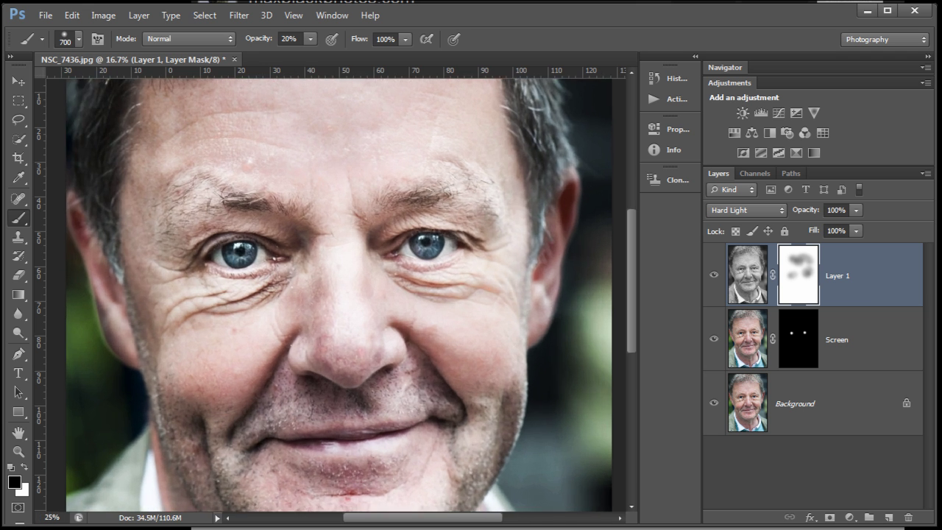
{"action": "left_click_drag", "start_coordinate": [405, 204], "coordinate": [431, 256]}
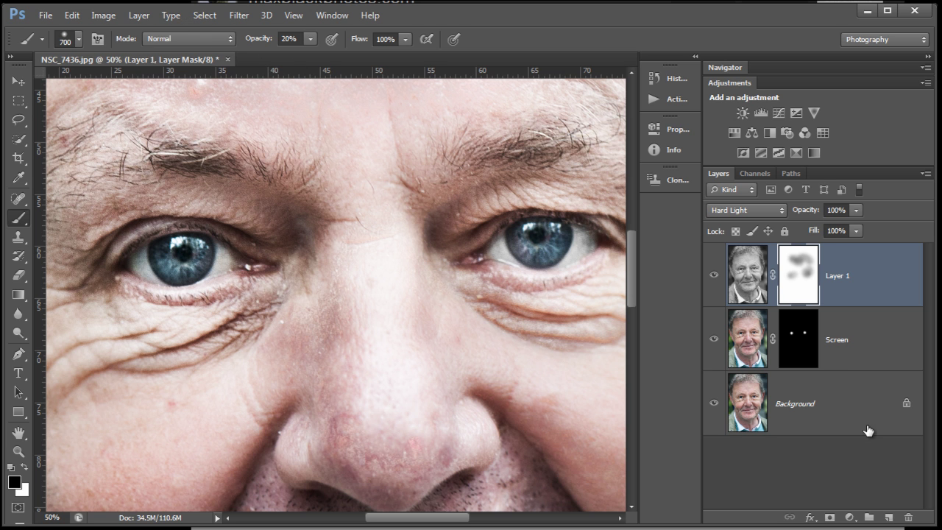
{"action": "key", "text": "ctrl+shift+alt+e"}
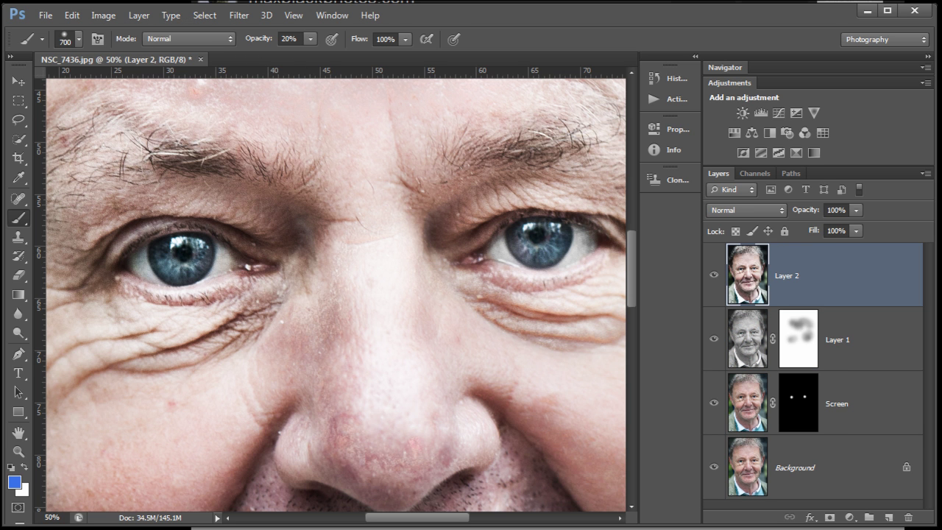
Apply a High Pass filter to Layer 2 with a small radius below 4.8 pixels
{"action": "left_click", "coordinate": [239, 15]}
{"action": "mouse_move", "coordinate": [249, 276]}
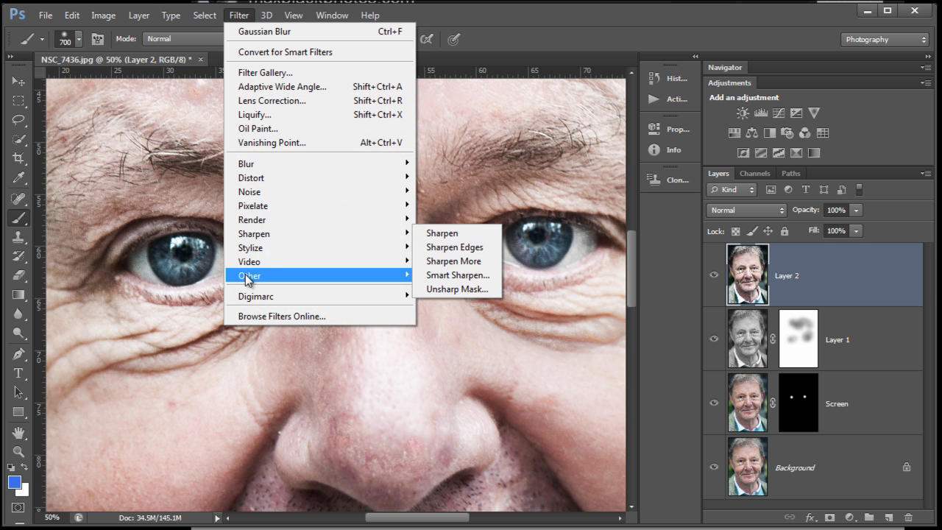
{"action": "left_click", "coordinate": [436, 289]}
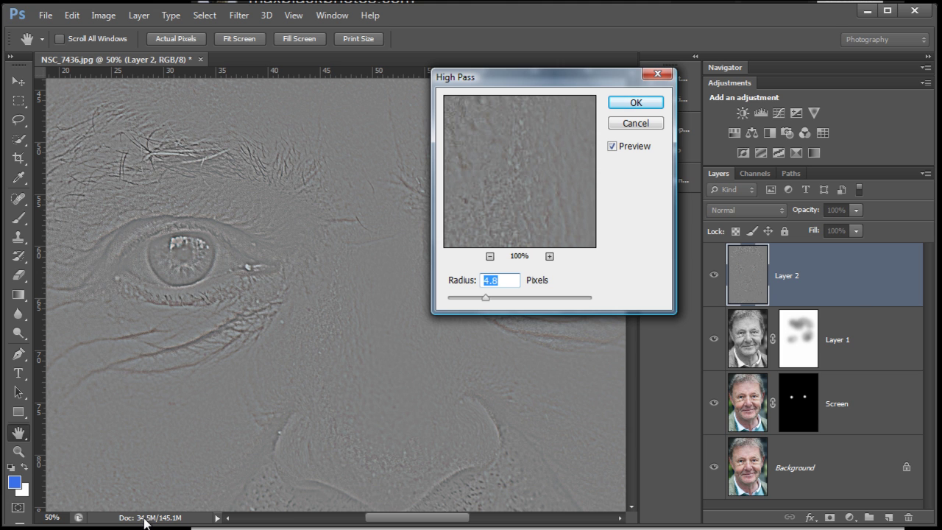
{"action": "mouse_move", "coordinate": [482, 298]}
{"action": "left_mouse_down"}
{"action": "mouse_move", "coordinate": [511, 300]}
{"action": "mouse_move", "coordinate": [475, 300]}
{"action": "left_mouse_up"}
{"action": "left_click", "coordinate": [635, 102]}
{"action": "key", "text": "b"}
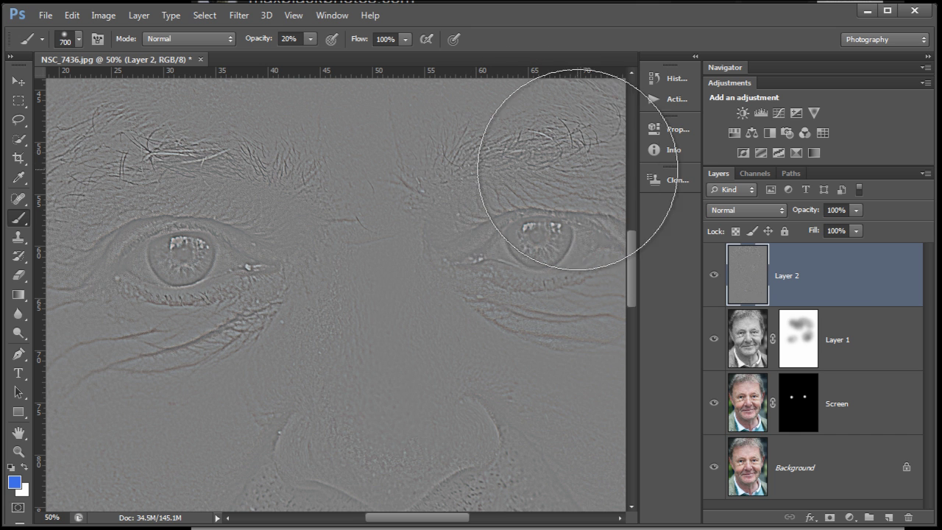
Set Layer 2's blend mode to Hard Light and compare the portrait with and without it
{"action": "left_click", "coordinate": [784, 211]}
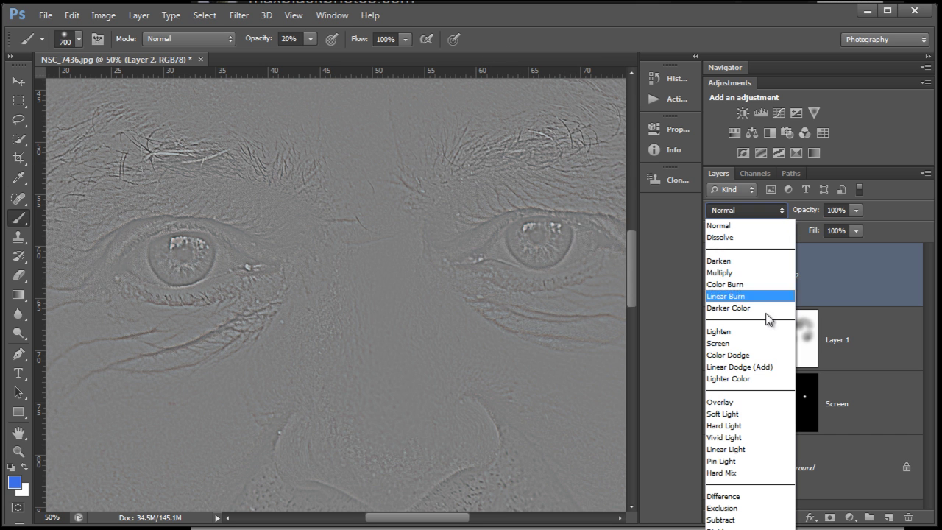
{"action": "left_click", "coordinate": [735, 425]}
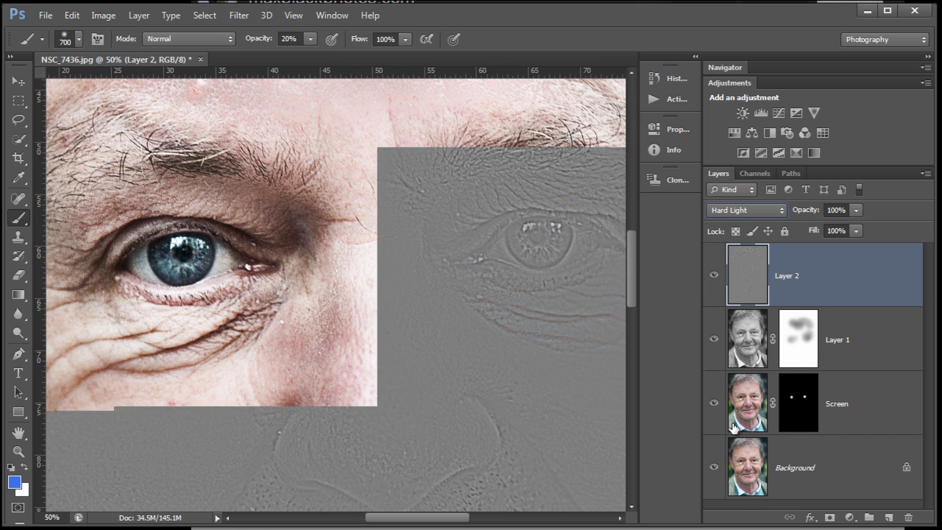
{"action": "left_click", "coordinate": [714, 272]}
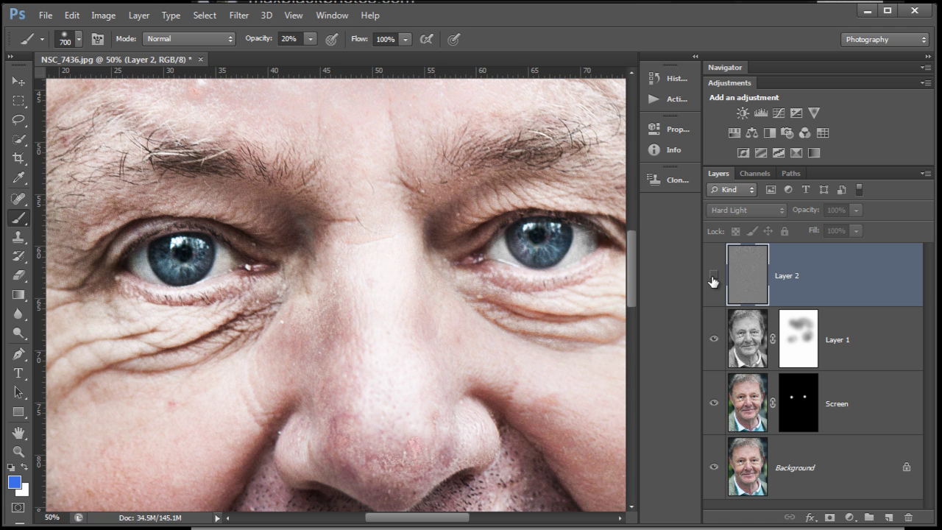
{"action": "left_click", "coordinate": [713, 278]}
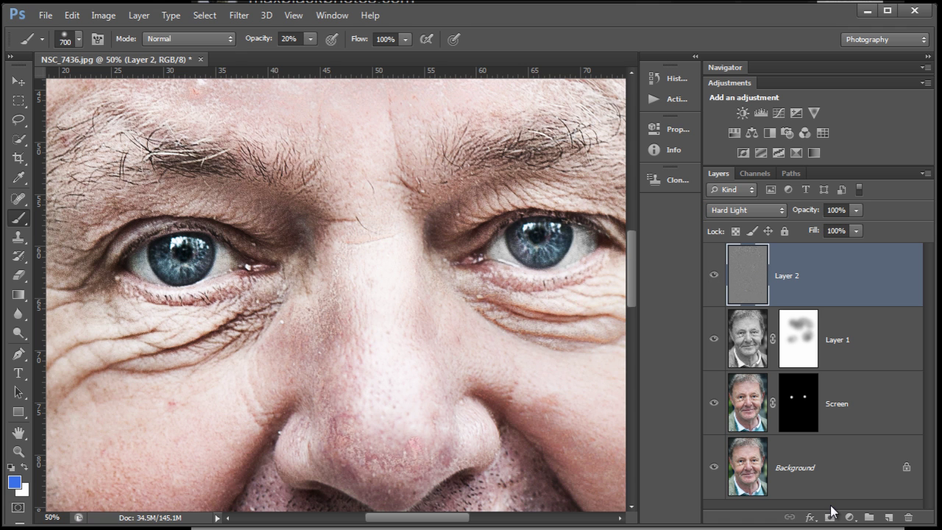
Add a black mask to Layer 2 and paint white around the eyes and eyebrows with a 200 px brush at 50% opacity
{"action": "left_click", "coordinate": [828, 518], "text": "alt"}
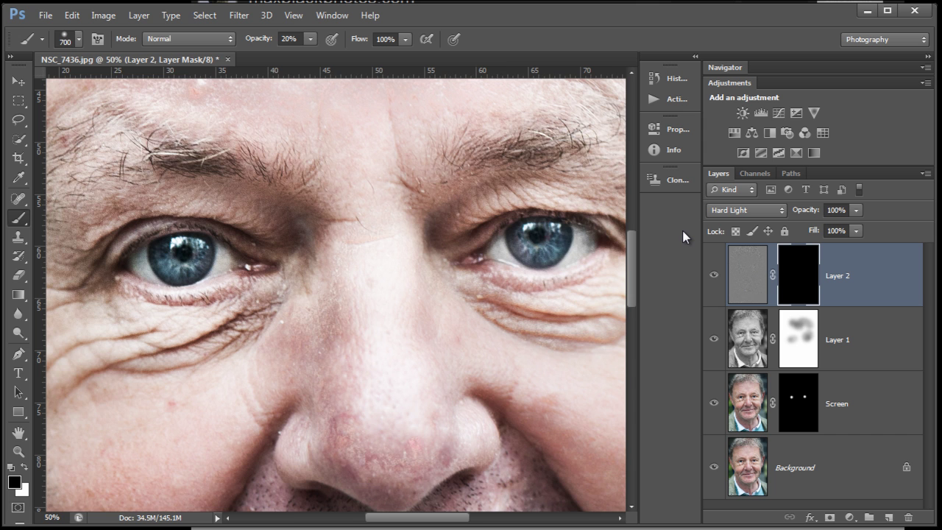
{"action": "key", "text": "ctrl+minus"}
{"action": "key", "text": "bracketleft"}
{"action": "key", "text": "bracketleft"}
{"action": "key", "text": "bracketleft"}
{"action": "key", "text": "bracketleft"}
{"action": "key", "text": "bracketleft"}
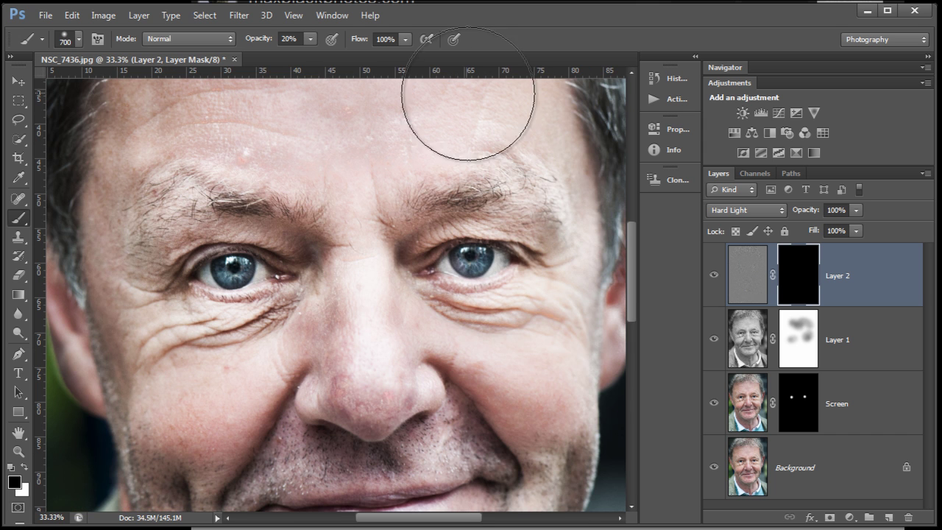
{"action": "key", "text": "bracketleft"}
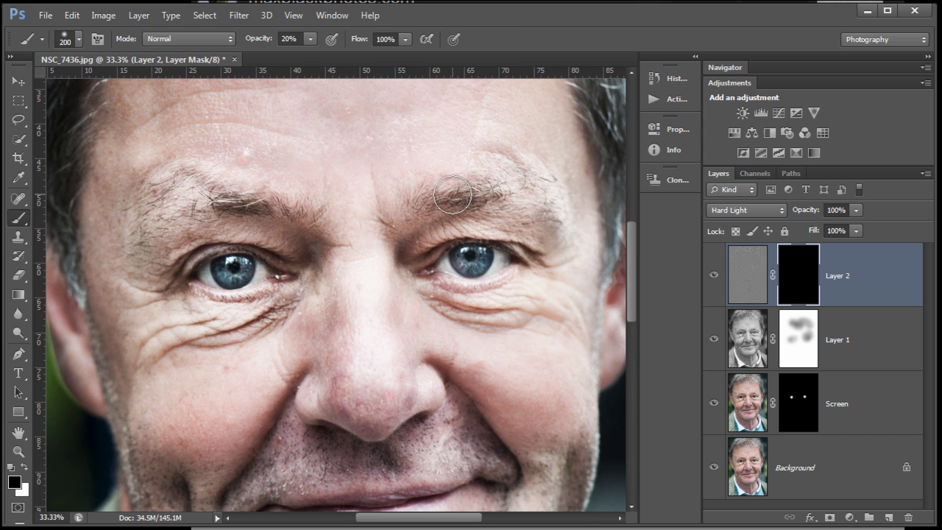
{"action": "mouse_move", "coordinate": [452, 195]}
{"action": "left_mouse_down"}
{"action": "mouse_move", "coordinate": [495, 184]}
{"action": "mouse_move", "coordinate": [439, 185]}
{"action": "mouse_move", "coordinate": [439, 194]}
{"action": "mouse_move", "coordinate": [545, 212]}
{"action": "mouse_move", "coordinate": [498, 246]}
{"action": "mouse_move", "coordinate": [435, 253]}
{"action": "mouse_move", "coordinate": [436, 279]}
{"action": "mouse_move", "coordinate": [492, 283]}
{"action": "mouse_move", "coordinate": [515, 272]}
{"action": "left_mouse_up"}
{"action": "mouse_move", "coordinate": [291, 226]}
{"action": "left_mouse_down"}
{"action": "mouse_move", "coordinate": [168, 224]}
{"action": "mouse_move", "coordinate": [207, 206]}
{"action": "mouse_move", "coordinate": [127, 219]}
{"action": "mouse_move", "coordinate": [98, 242]}
{"action": "mouse_move", "coordinate": [147, 264]}
{"action": "mouse_move", "coordinate": [272, 256]}
{"action": "mouse_move", "coordinate": [251, 250]}
{"action": "mouse_move", "coordinate": [304, 255]}
{"action": "mouse_move", "coordinate": [250, 282]}
{"action": "mouse_move", "coordinate": [187, 292]}
{"action": "mouse_move", "coordinate": [277, 271]}
{"action": "mouse_move", "coordinate": [213, 249]}
{"action": "mouse_move", "coordinate": [213, 203]}
{"action": "mouse_move", "coordinate": [337, 224]}
{"action": "mouse_move", "coordinate": [448, 197]}
{"action": "left_mouse_up"}
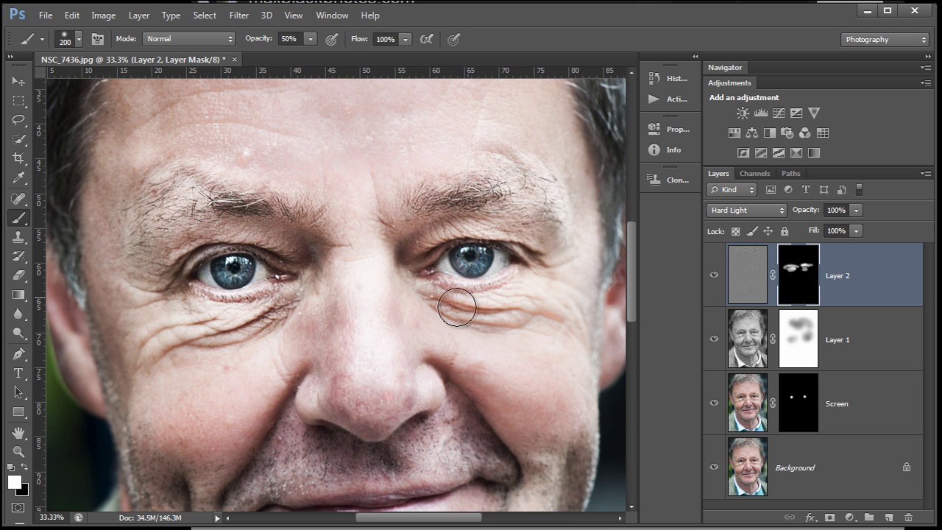
Paint white on Layer 2's mask over the upper lip, chin and stubble around the mouth
{"action": "scroll", "coordinate": [448, 125], "scroll_direction": "down", "scroll_amount": 5}
{"action": "mouse_move", "coordinate": [351, 256]}
{"action": "left_mouse_down"}
{"action": "mouse_move", "coordinate": [304, 256]}
{"action": "mouse_move", "coordinate": [263, 297]}
{"action": "mouse_move", "coordinate": [452, 270]}
{"action": "mouse_move", "coordinate": [449, 255]}
{"action": "mouse_move", "coordinate": [411, 243]}
{"action": "mouse_move", "coordinate": [465, 261]}
{"action": "mouse_move", "coordinate": [455, 250]}
{"action": "mouse_move", "coordinate": [501, 279]}
{"action": "mouse_move", "coordinate": [507, 329]}
{"action": "left_mouse_up"}
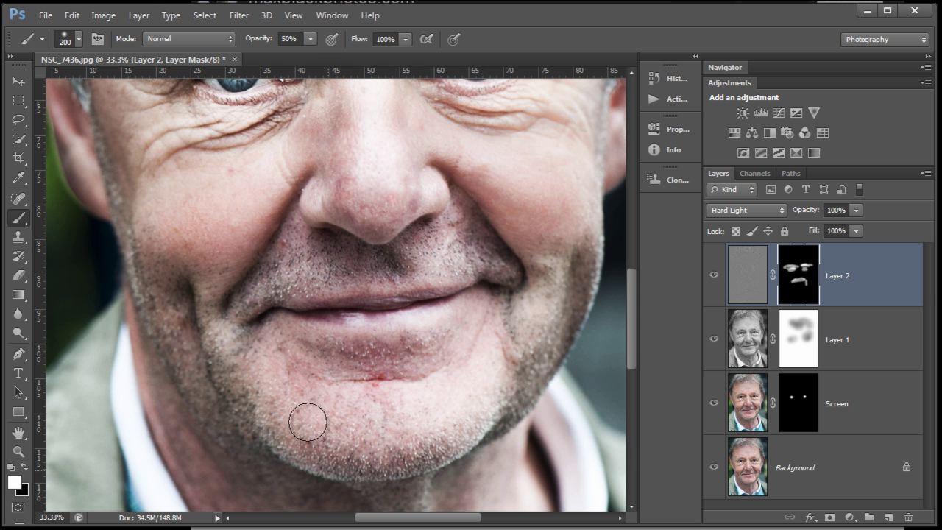
{"action": "mouse_move", "coordinate": [311, 412]}
{"action": "left_mouse_down"}
{"action": "mouse_move", "coordinate": [333, 381]}
{"action": "mouse_move", "coordinate": [326, 353]}
{"action": "mouse_move", "coordinate": [389, 343]}
{"action": "mouse_move", "coordinate": [413, 353]}
{"action": "mouse_move", "coordinate": [216, 340]}
{"action": "mouse_move", "coordinate": [239, 404]}
{"action": "mouse_move", "coordinate": [234, 312]}
{"action": "mouse_move", "coordinate": [264, 411]}
{"action": "mouse_move", "coordinate": [242, 296]}
{"action": "left_mouse_up"}
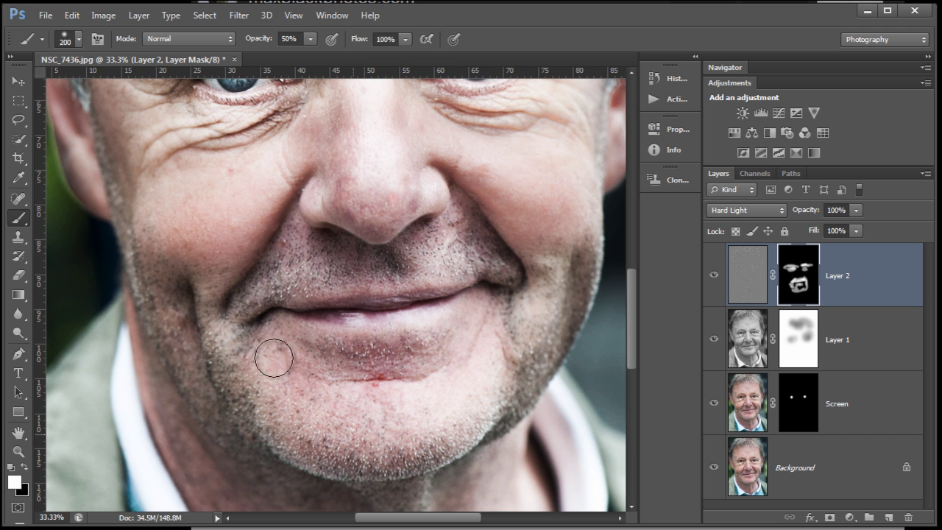
{"action": "left_click_drag", "start_coordinate": [321, 234], "coordinate": [348, 359]}
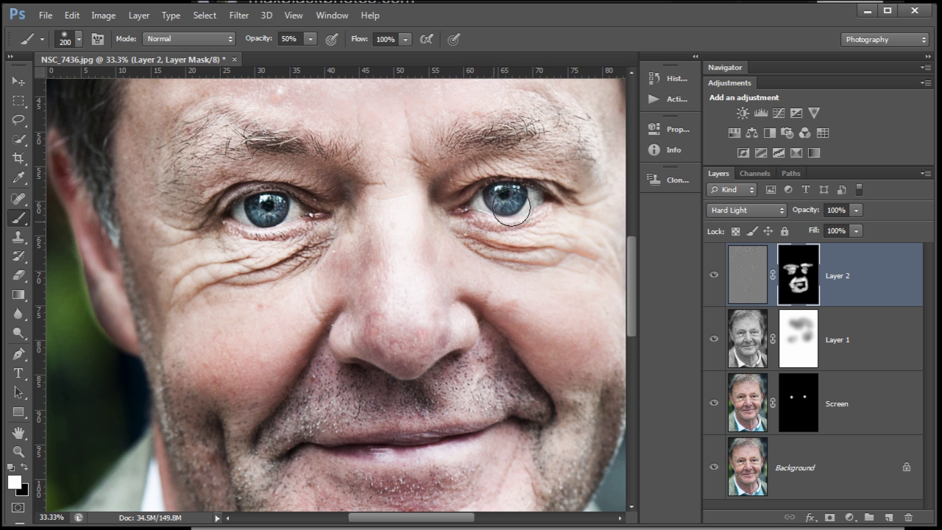
Paint white on Layer 2's mask over both eyes and upper eyelids, and compare the portrait with and without Layer 2
{"action": "mouse_move", "coordinate": [517, 191]}
{"action": "left_mouse_down"}
{"action": "mouse_move", "coordinate": [470, 184]}
{"action": "mouse_move", "coordinate": [566, 152]}
{"action": "mouse_move", "coordinate": [580, 130]}
{"action": "mouse_move", "coordinate": [527, 159]}
{"action": "mouse_move", "coordinate": [504, 193]}
{"action": "mouse_move", "coordinate": [529, 242]}
{"action": "mouse_move", "coordinate": [510, 250]}
{"action": "mouse_move", "coordinate": [488, 224]}
{"action": "mouse_move", "coordinate": [473, 223]}
{"action": "mouse_move", "coordinate": [534, 181]}
{"action": "mouse_move", "coordinate": [491, 180]}
{"action": "left_mouse_up"}
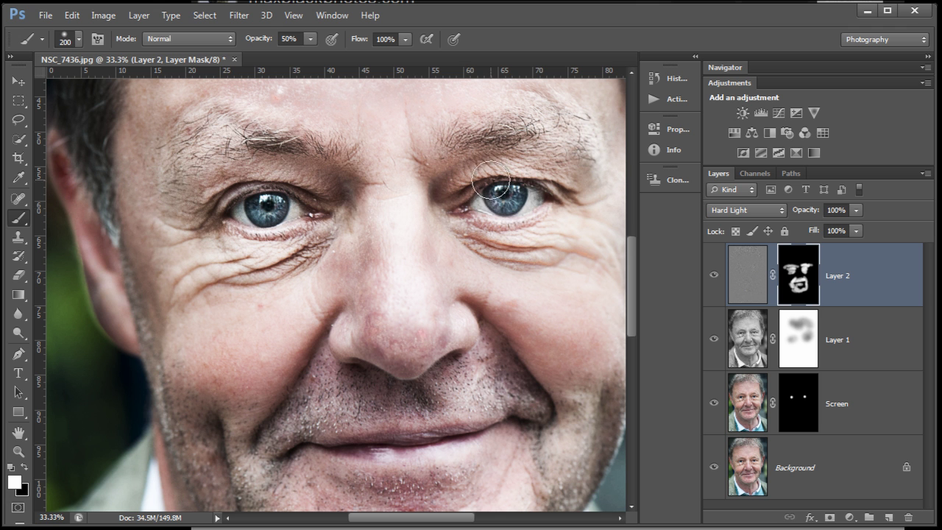
{"action": "mouse_move", "coordinate": [281, 172]}
{"action": "left_mouse_down"}
{"action": "mouse_move", "coordinate": [153, 181]}
{"action": "mouse_move", "coordinate": [215, 133]}
{"action": "mouse_move", "coordinate": [218, 186]}
{"action": "left_mouse_up"}
{"action": "key", "text": "ctrl+minus"}
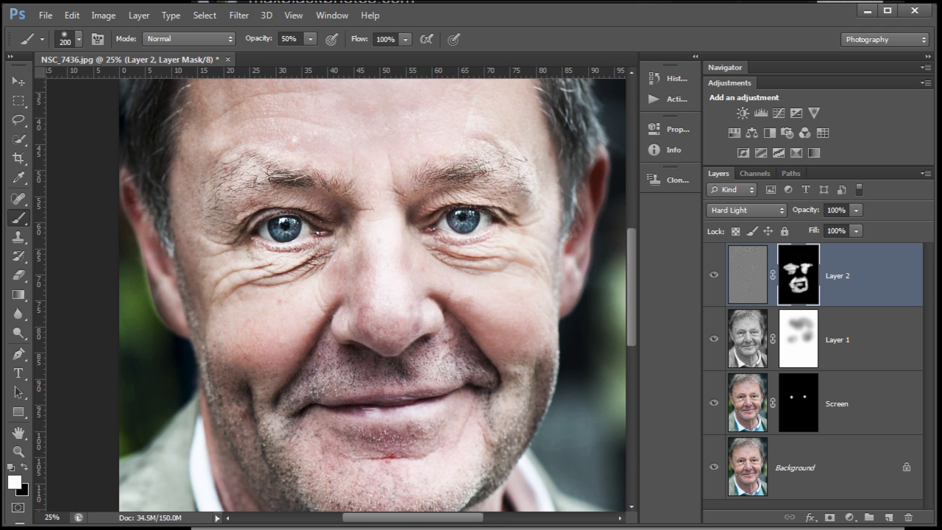
{"action": "left_click", "coordinate": [713, 277]}
{"action": "left_click", "coordinate": [712, 277]}
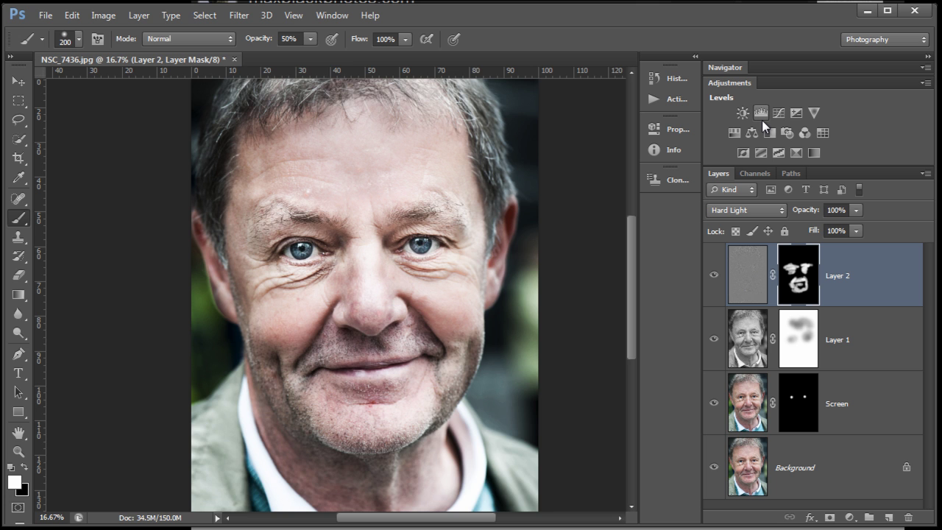
Stamp all visible layers into a new layer above Layer 2 and set its blend mode to Multiply
{"action": "key", "text": "ctrl+minus"}
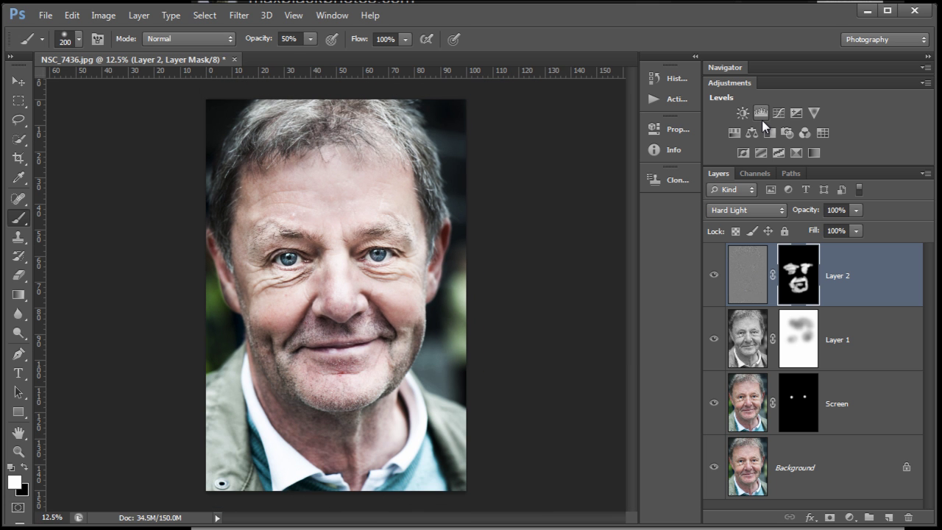
{"action": "key", "text": "ctrl+alt+shift+e"}
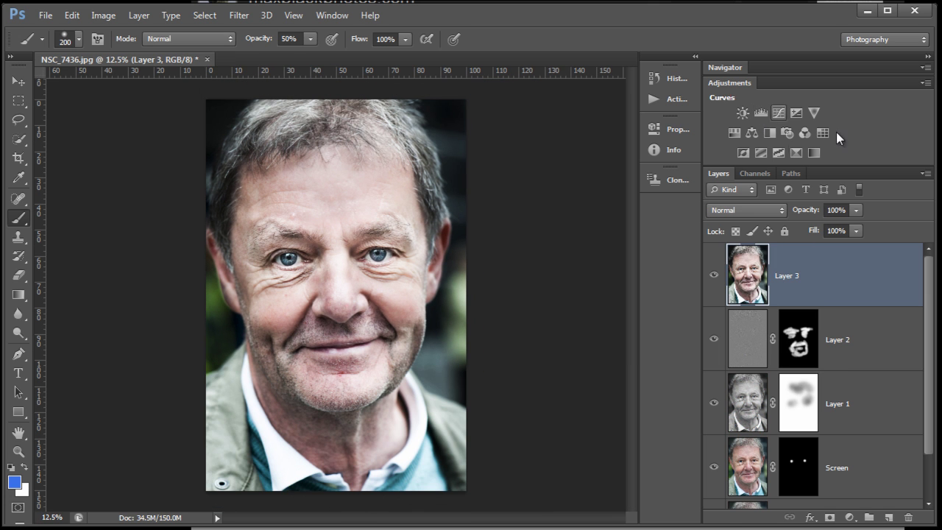
{"action": "left_click", "coordinate": [782, 211]}
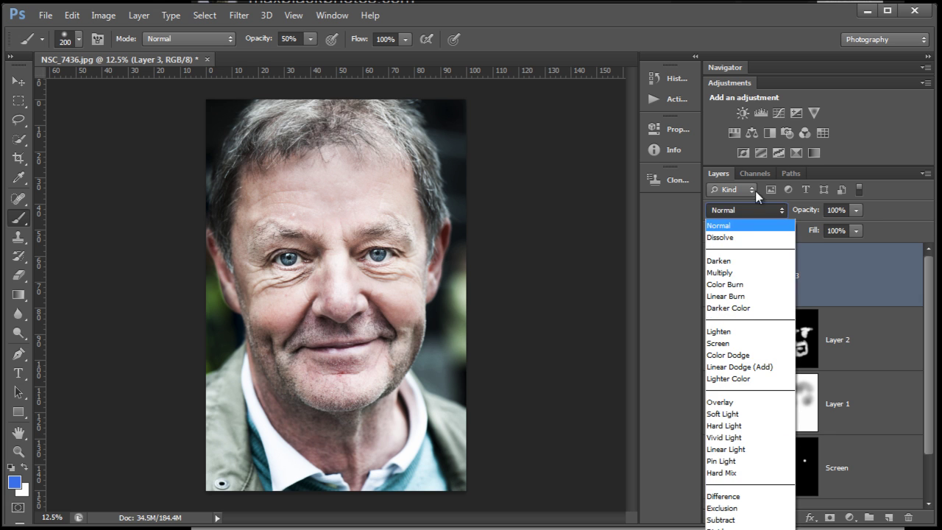
{"action": "left_click", "coordinate": [722, 272]}
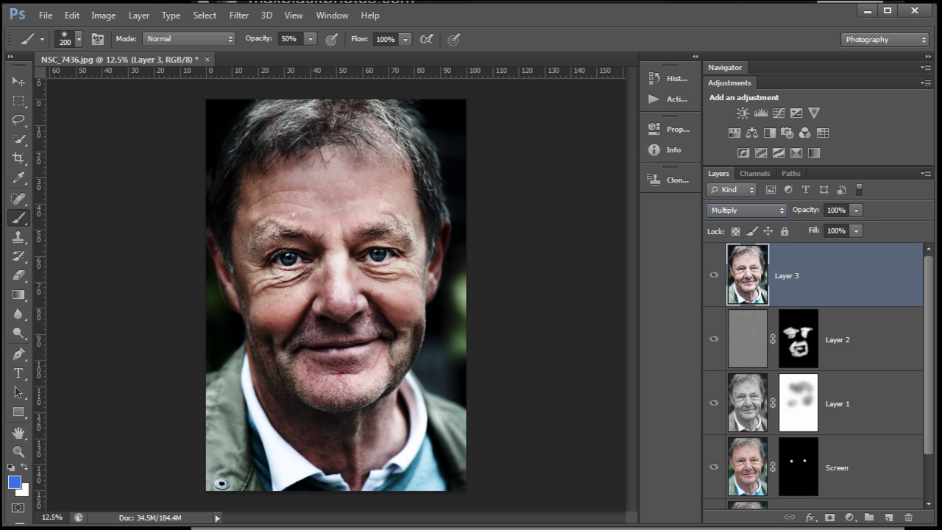
Add a white mask to Layer 3 and paint black over the face with a 1300 px brush at 30% opacity
{"action": "left_click", "coordinate": [830, 518]}
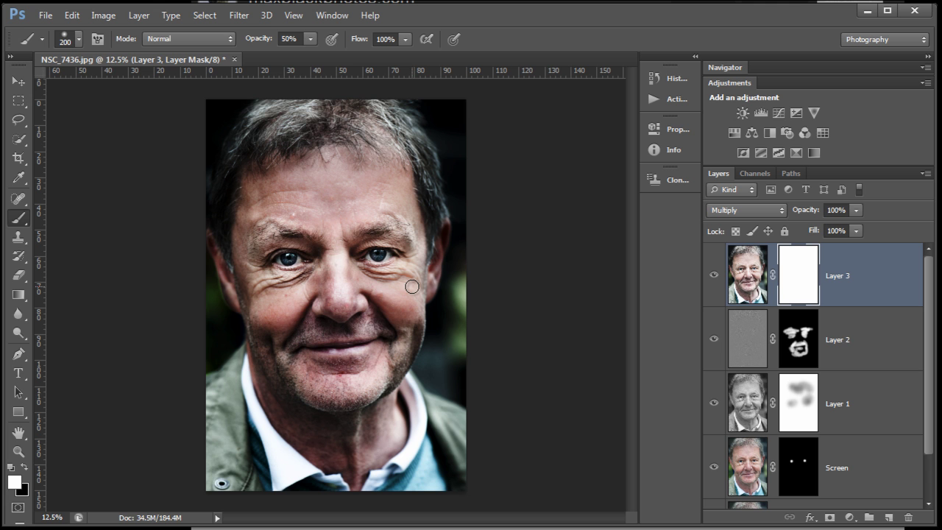
{"action": "key", "text": "bracketright"}
{"action": "key", "text": "bracketright"}
{"action": "key", "text": "bracketright"}
{"action": "key", "text": "bracketright"}
{"action": "key", "text": "bracketright"}
{"action": "key", "text": "bracketright"}
{"action": "key", "text": "bracketright"}
{"action": "key", "text": "bracketright"}
{"action": "key", "text": "bracketright"}
{"action": "key", "text": "bracketright"}
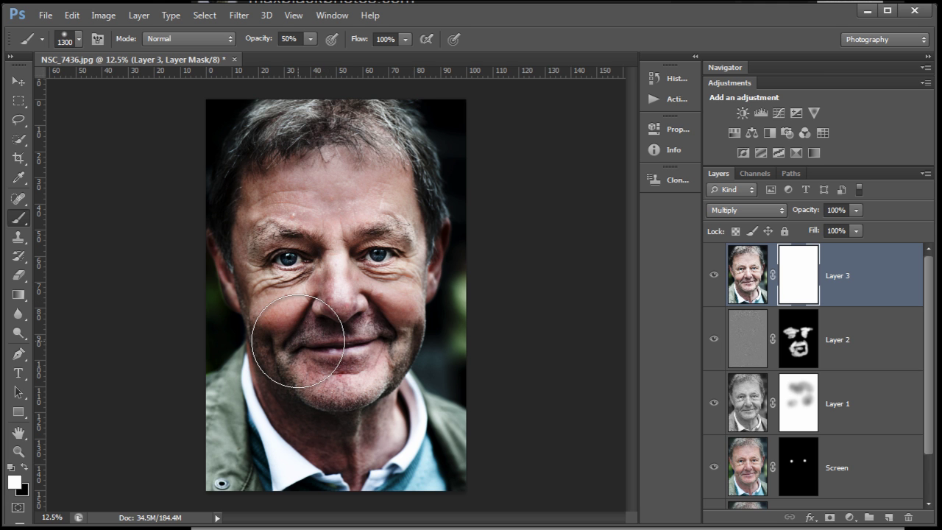
{"action": "key", "text": "x"}
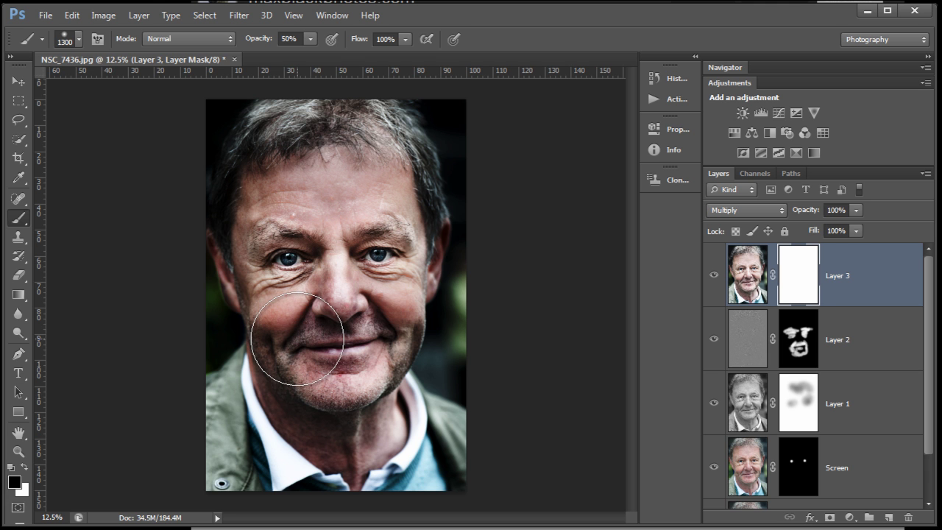
{"action": "key", "text": "3"}
{"action": "mouse_move", "coordinate": [305, 334]}
{"action": "left_mouse_down"}
{"action": "mouse_move", "coordinate": [325, 362]}
{"action": "mouse_move", "coordinate": [356, 354]}
{"action": "mouse_move", "coordinate": [375, 331]}
{"action": "left_mouse_up"}
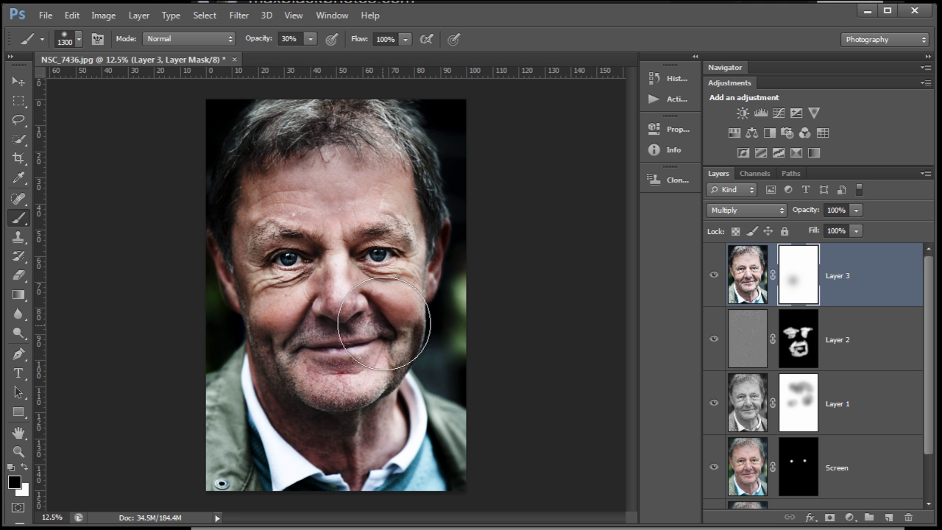
{"action": "mouse_move", "coordinate": [365, 266]}
{"action": "left_mouse_down"}
{"action": "mouse_move", "coordinate": [367, 207]}
{"action": "mouse_move", "coordinate": [293, 261]}
{"action": "mouse_move", "coordinate": [320, 297]}
{"action": "mouse_move", "coordinate": [315, 285]}
{"action": "mouse_move", "coordinate": [299, 289]}
{"action": "mouse_move", "coordinate": [296, 312]}
{"action": "mouse_move", "coordinate": [334, 367]}
{"action": "mouse_move", "coordinate": [344, 424]}
{"action": "mouse_move", "coordinate": [290, 325]}
{"action": "mouse_move", "coordinate": [287, 203]}
{"action": "mouse_move", "coordinate": [405, 281]}
{"action": "mouse_move", "coordinate": [396, 334]}
{"action": "mouse_move", "coordinate": [398, 206]}
{"action": "mouse_move", "coordinate": [374, 171]}
{"action": "mouse_move", "coordinate": [299, 184]}
{"action": "mouse_move", "coordinate": [272, 221]}
{"action": "mouse_move", "coordinate": [269, 250]}
{"action": "mouse_move", "coordinate": [313, 332]}
{"action": "mouse_move", "coordinate": [367, 326]}
{"action": "mouse_move", "coordinate": [370, 369]}
{"action": "mouse_move", "coordinate": [312, 371]}
{"action": "mouse_move", "coordinate": [291, 330]}
{"action": "mouse_move", "coordinate": [312, 343]}
{"action": "mouse_move", "coordinate": [339, 316]}
{"action": "mouse_move", "coordinate": [361, 314]}
{"action": "mouse_move", "coordinate": [359, 326]}
{"action": "mouse_move", "coordinate": [370, 318]}
{"action": "mouse_move", "coordinate": [337, 335]}
{"action": "mouse_move", "coordinate": [309, 324]}
{"action": "left_mouse_up"}
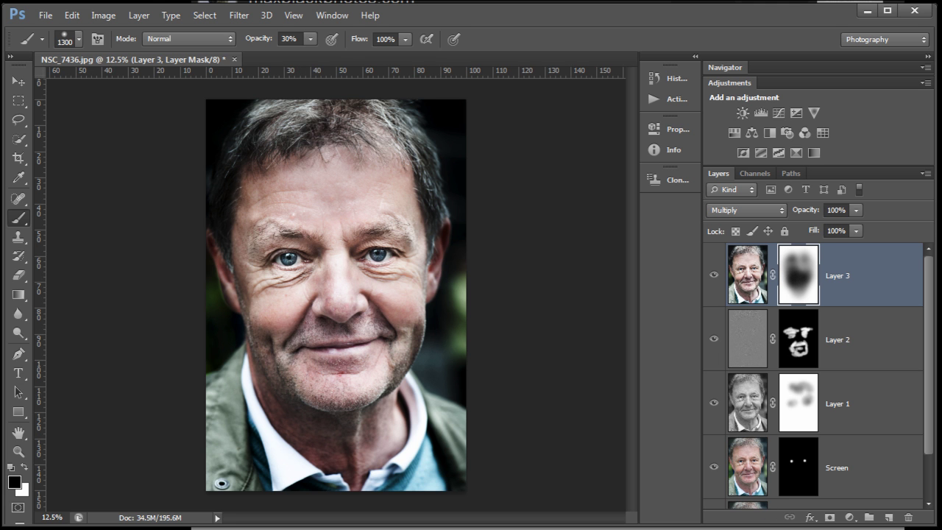
Stamp all visible layers into a new layer above Layer 3, desaturate it and set its blend mode to Hard Light
{"action": "key", "text": "ctrl+shift+alt+e"}
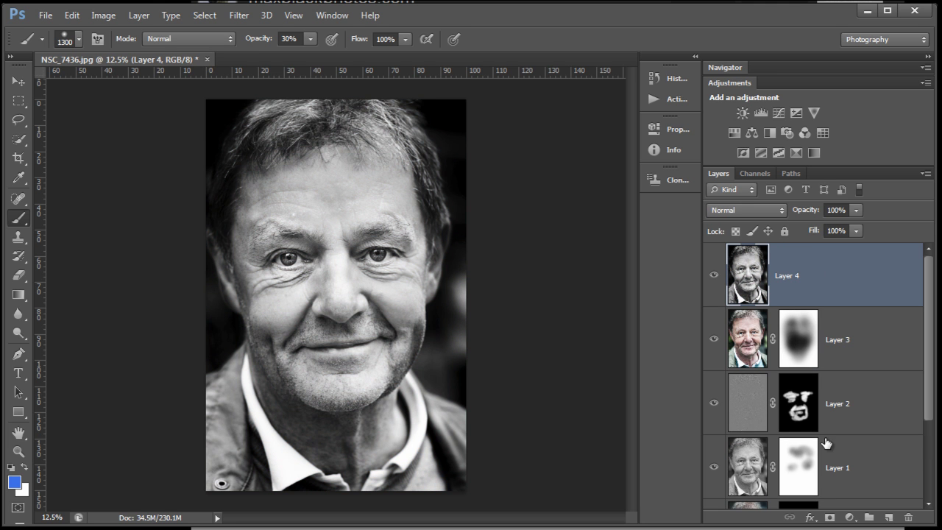
{"action": "left_click", "coordinate": [778, 211]}
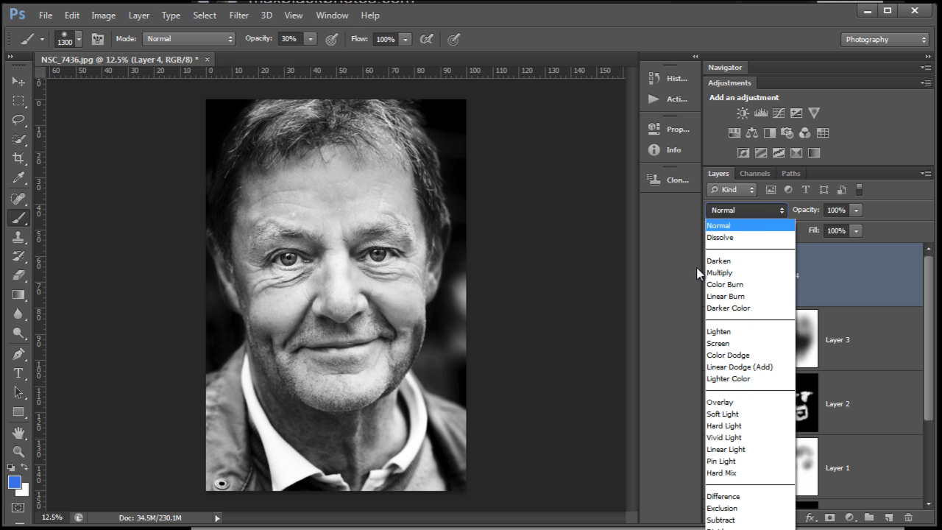
{"action": "left_click", "coordinate": [724, 425]}
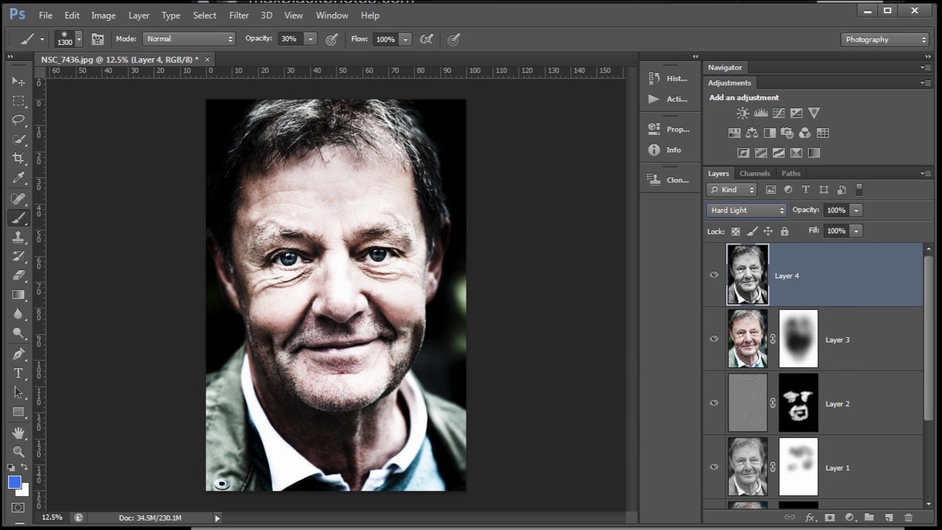
{"action": "key", "text": "ctrl+plus"}
{"action": "key", "text": "ctrl+plus"}
{"action": "key", "text": "ctrl+plus"}
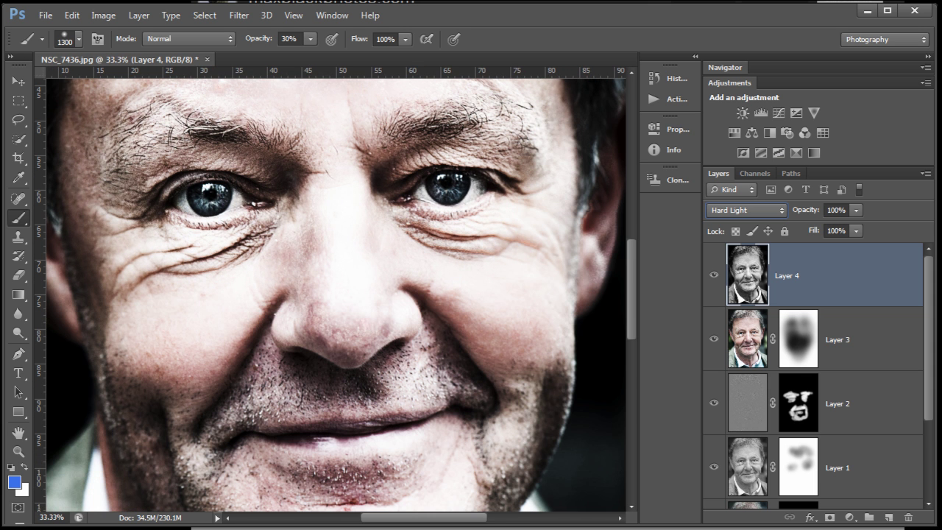
Add a black mask to Layer 4 and paint white over the eyebrows and under-eye wrinkles with a 250 px brush at 30% opacity
{"action": "left_click", "coordinate": [829, 518], "text": "alt"}
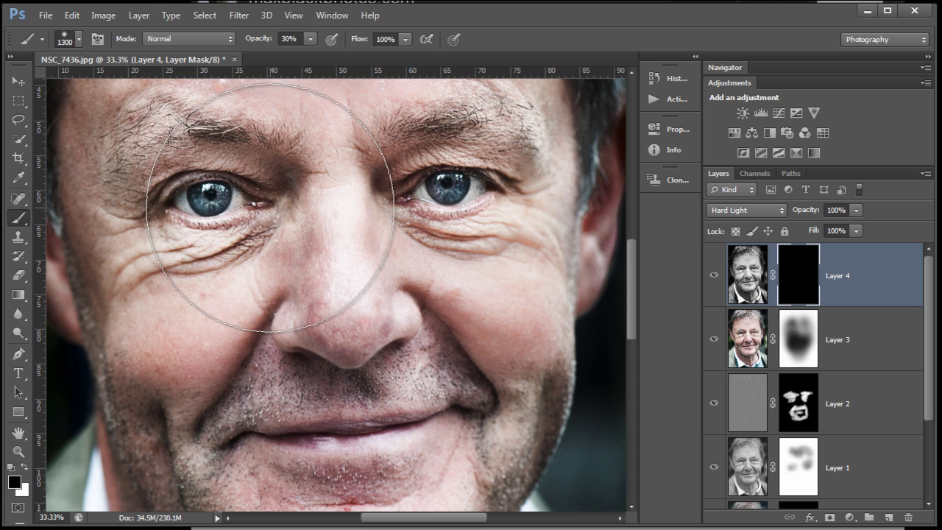
{"action": "key", "text": "bracketleft"}
{"action": "key", "text": "bracketleft"}
{"action": "key", "text": "bracketleft"}
{"action": "key", "text": "bracketleft"}
{"action": "key", "text": "bracketleft"}
{"action": "key", "text": "bracketleft"}
{"action": "key", "text": "bracketleft"}
{"action": "key", "text": "bracketleft"}
{"action": "key", "text": "bracketleft"}
{"action": "key", "text": "bracketleft"}
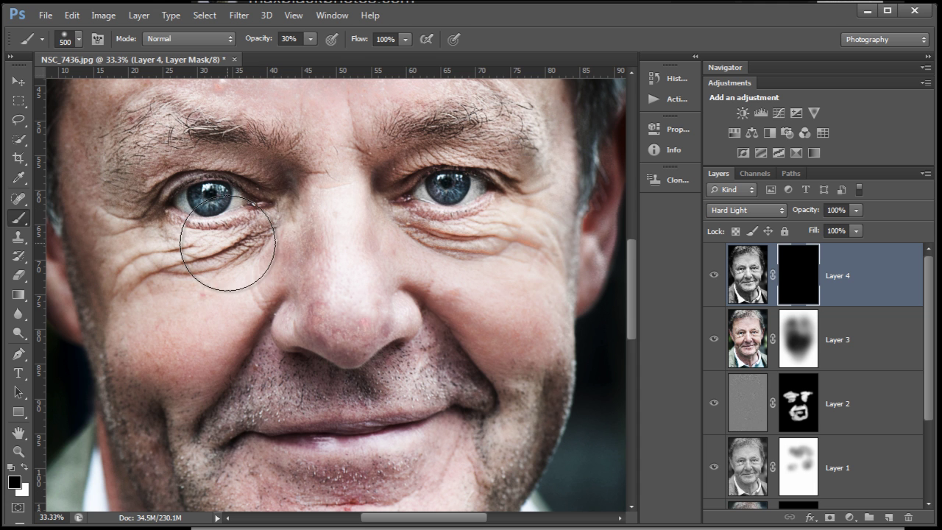
{"action": "key", "text": "bracketleft"}
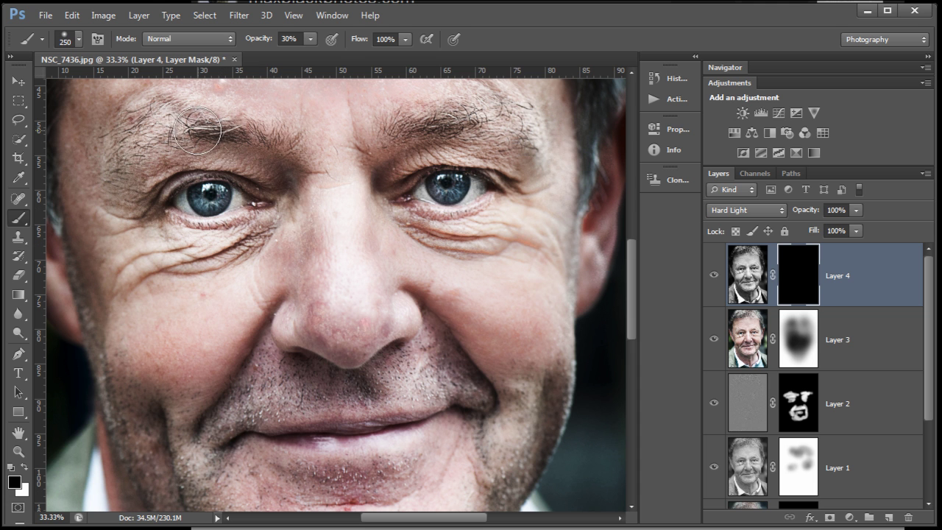
{"action": "key", "text": "x"}
{"action": "mouse_move", "coordinate": [196, 132]}
{"action": "left_mouse_down"}
{"action": "mouse_move", "coordinate": [135, 139]}
{"action": "mouse_move", "coordinate": [219, 125]}
{"action": "mouse_move", "coordinate": [131, 149]}
{"action": "mouse_move", "coordinate": [194, 135]}
{"action": "mouse_move", "coordinate": [267, 153]}
{"action": "mouse_move", "coordinate": [411, 145]}
{"action": "mouse_move", "coordinate": [509, 119]}
{"action": "mouse_move", "coordinate": [445, 119]}
{"action": "mouse_move", "coordinate": [520, 119]}
{"action": "mouse_move", "coordinate": [455, 146]}
{"action": "mouse_move", "coordinate": [566, 160]}
{"action": "mouse_move", "coordinate": [263, 156]}
{"action": "mouse_move", "coordinate": [260, 172]}
{"action": "mouse_move", "coordinate": [176, 161]}
{"action": "mouse_move", "coordinate": [280, 180]}
{"action": "mouse_move", "coordinate": [295, 193]}
{"action": "mouse_move", "coordinate": [254, 248]}
{"action": "mouse_move", "coordinate": [275, 234]}
{"action": "mouse_move", "coordinate": [153, 273]}
{"action": "left_mouse_up"}
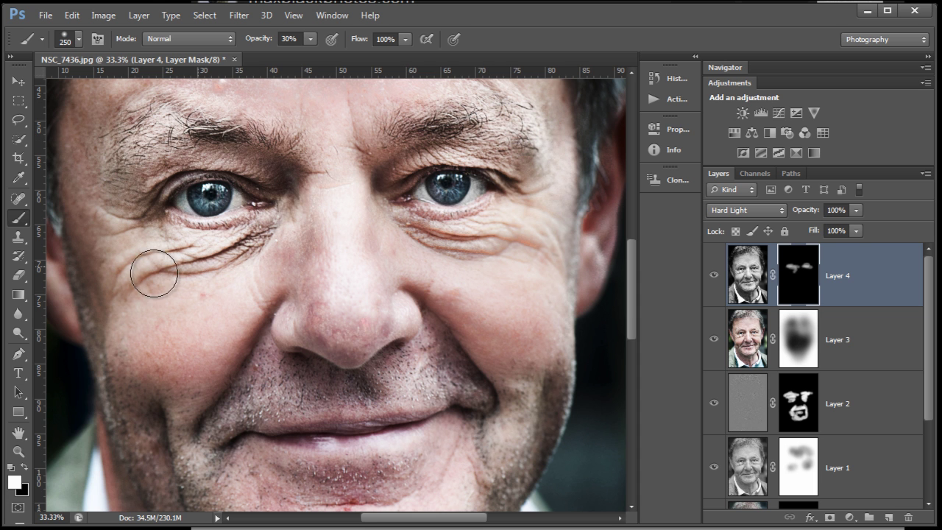
{"action": "mouse_move", "coordinate": [400, 235]}
{"action": "left_mouse_down"}
{"action": "mouse_move", "coordinate": [452, 248]}
{"action": "mouse_move", "coordinate": [538, 242]}
{"action": "left_mouse_up"}
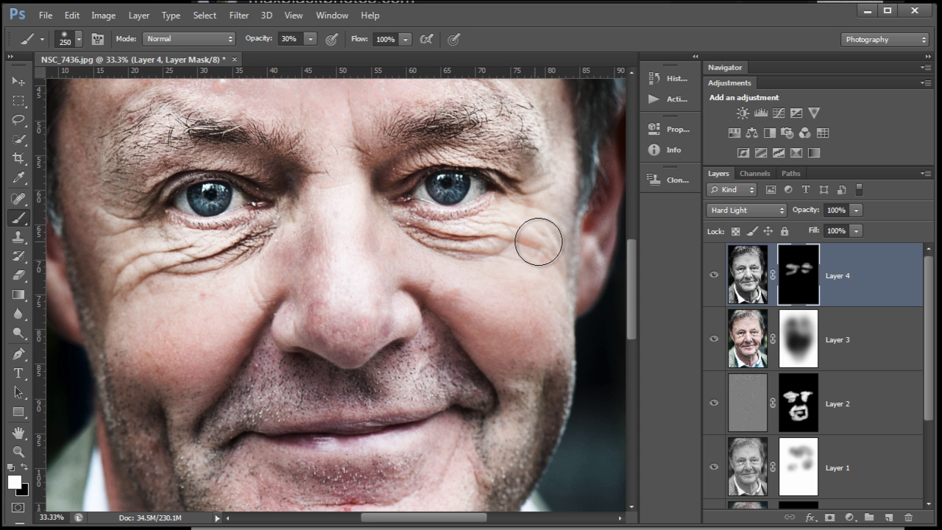
Paint white on Layer 4's mask over the smile lines, stubble and chin around the mouth
{"action": "mouse_move", "coordinate": [481, 378]}
{"action": "left_mouse_down"}
{"action": "mouse_move", "coordinate": [395, 374]}
{"action": "mouse_move", "coordinate": [260, 407]}
{"action": "mouse_move", "coordinate": [186, 471]}
{"action": "mouse_move", "coordinate": [221, 451]}
{"action": "mouse_move", "coordinate": [212, 478]}
{"action": "mouse_move", "coordinate": [261, 401]}
{"action": "mouse_move", "coordinate": [450, 385]}
{"action": "mouse_move", "coordinate": [539, 470]}
{"action": "left_mouse_up"}
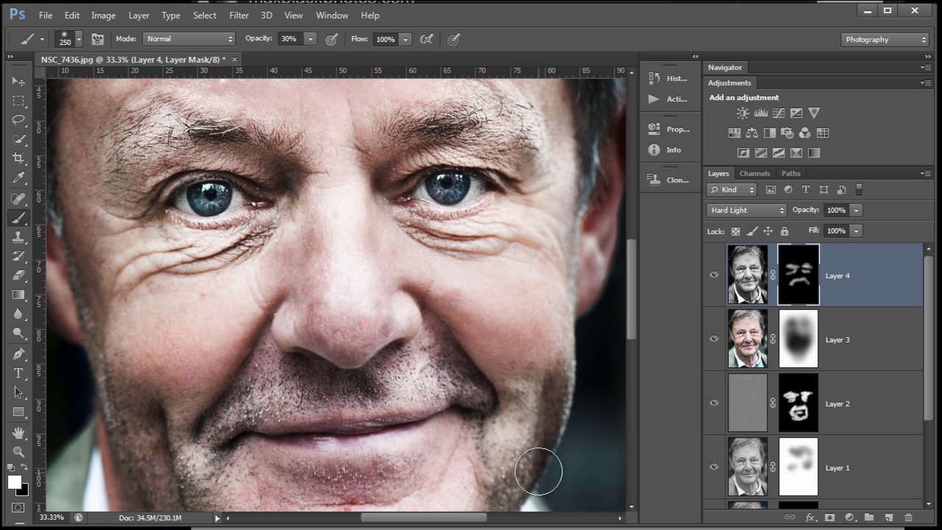
{"action": "mouse_move", "coordinate": [507, 408]}
{"action": "left_mouse_down"}
{"action": "mouse_move", "coordinate": [496, 390]}
{"action": "mouse_move", "coordinate": [498, 261]}
{"action": "left_mouse_up"}
{"action": "mouse_move", "coordinate": [216, 365]}
{"action": "left_mouse_down"}
{"action": "mouse_move", "coordinate": [278, 476]}
{"action": "mouse_move", "coordinate": [340, 473]}
{"action": "mouse_move", "coordinate": [413, 448]}
{"action": "mouse_move", "coordinate": [399, 433]}
{"action": "mouse_move", "coordinate": [498, 423]}
{"action": "mouse_move", "coordinate": [428, 430]}
{"action": "mouse_move", "coordinate": [504, 396]}
{"action": "mouse_move", "coordinate": [551, 331]}
{"action": "mouse_move", "coordinate": [510, 351]}
{"action": "mouse_move", "coordinate": [532, 302]}
{"action": "mouse_move", "coordinate": [504, 314]}
{"action": "mouse_move", "coordinate": [493, 233]}
{"action": "mouse_move", "coordinate": [446, 225]}
{"action": "mouse_move", "coordinate": [419, 273]}
{"action": "mouse_move", "coordinate": [369, 287]}
{"action": "mouse_move", "coordinate": [299, 275]}
{"action": "mouse_move", "coordinate": [296, 296]}
{"action": "mouse_move", "coordinate": [337, 328]}
{"action": "mouse_move", "coordinate": [326, 354]}
{"action": "mouse_move", "coordinate": [397, 366]}
{"action": "mouse_move", "coordinate": [225, 337]}
{"action": "mouse_move", "coordinate": [226, 320]}
{"action": "mouse_move", "coordinate": [220, 437]}
{"action": "mouse_move", "coordinate": [220, 405]}
{"action": "mouse_move", "coordinate": [242, 441]}
{"action": "left_mouse_up"}
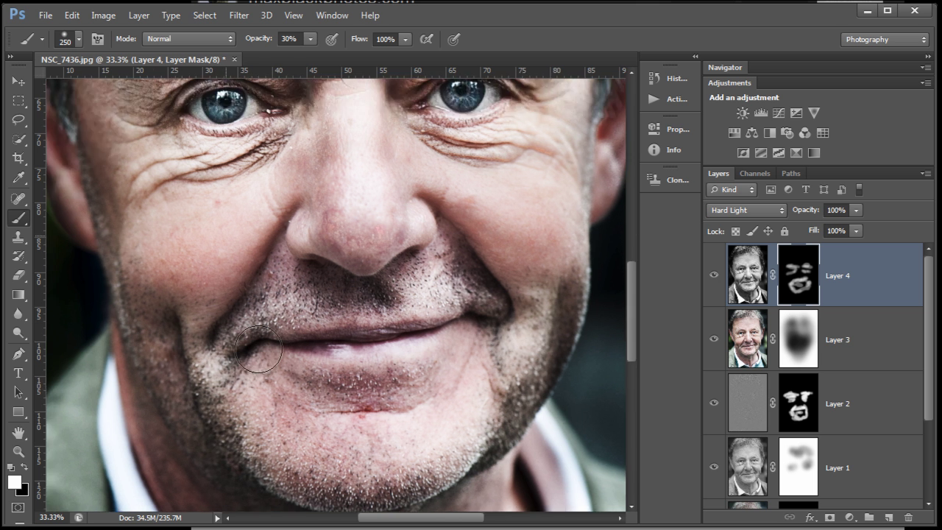
{"action": "left_click_drag", "start_coordinate": [258, 347], "coordinate": [280, 475]}
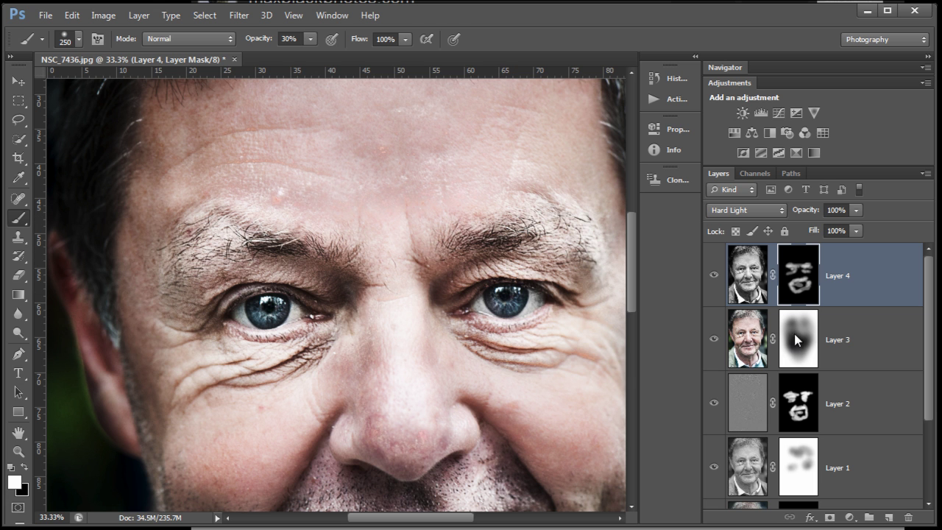
Fit the whole portrait in view and compare the retouched result with the original Background layer on its own
{"action": "key", "text": "ctrl+0"}
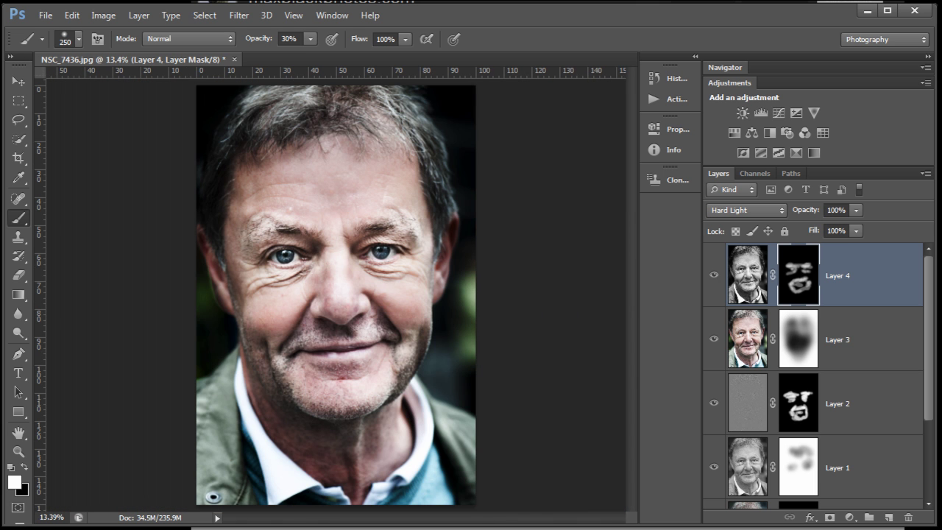
{"action": "left_click_drag", "start_coordinate": [928, 371], "coordinate": [938, 492]}
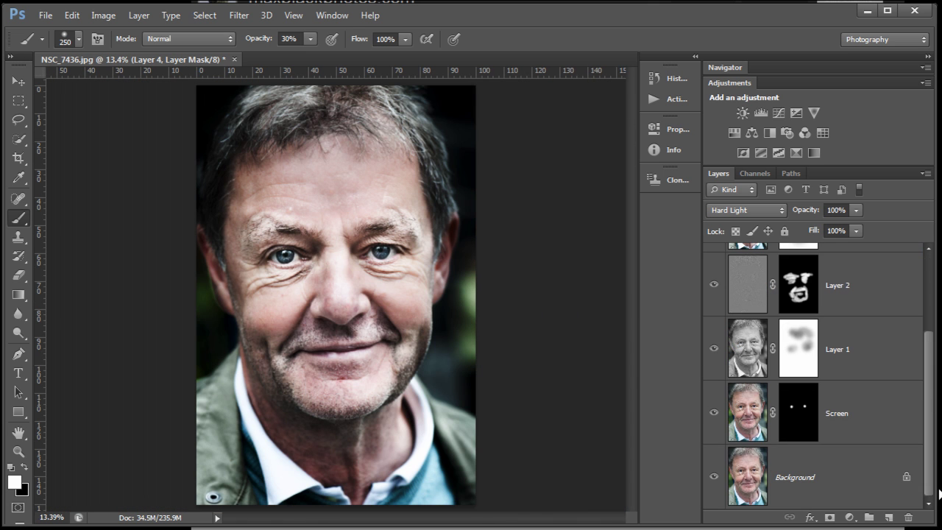
{"action": "left_click", "coordinate": [714, 478], "text": "alt"}
{"action": "left_click", "coordinate": [714, 478], "text": "alt"}
{"action": "left_click", "coordinate": [714, 478], "text": "alt"}
{"action": "left_click", "coordinate": [714, 478], "text": "alt"}
{"action": "left_click_drag", "start_coordinate": [923, 340], "coordinate": [938, 264]}
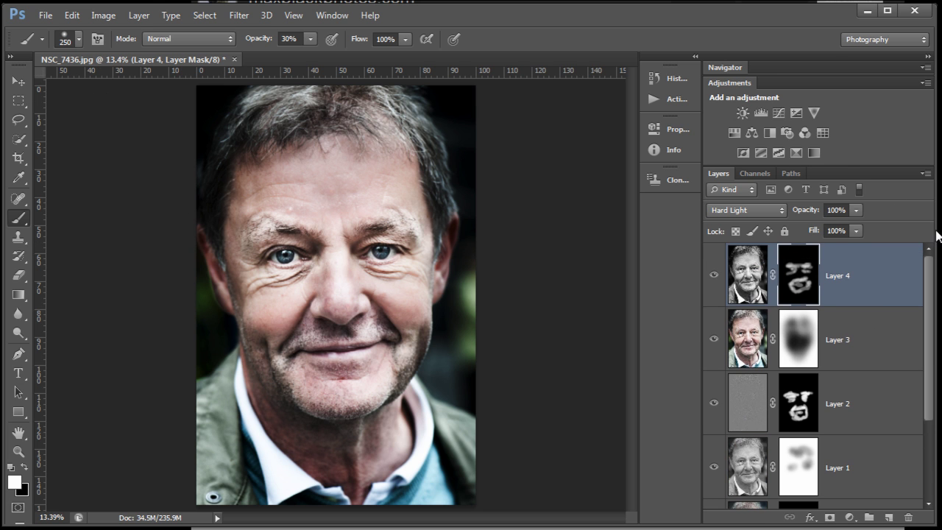
Add a Brightness/Contrast adjustment layer with brightness -150 and contrast 100, and invert its mask to black
{"action": "left_click", "coordinate": [741, 113]}
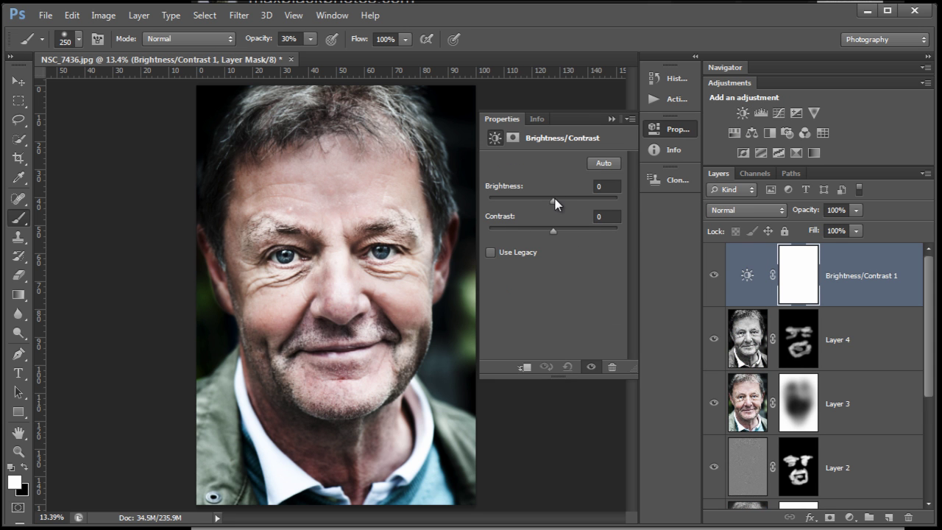
{"action": "left_click_drag", "start_coordinate": [549, 203], "coordinate": [478, 208]}
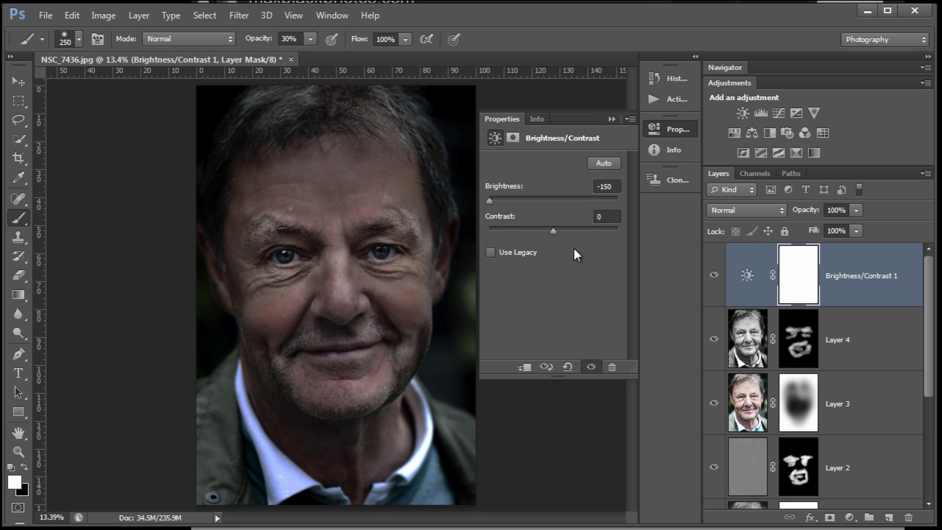
{"action": "left_click_drag", "start_coordinate": [553, 231], "coordinate": [625, 233]}
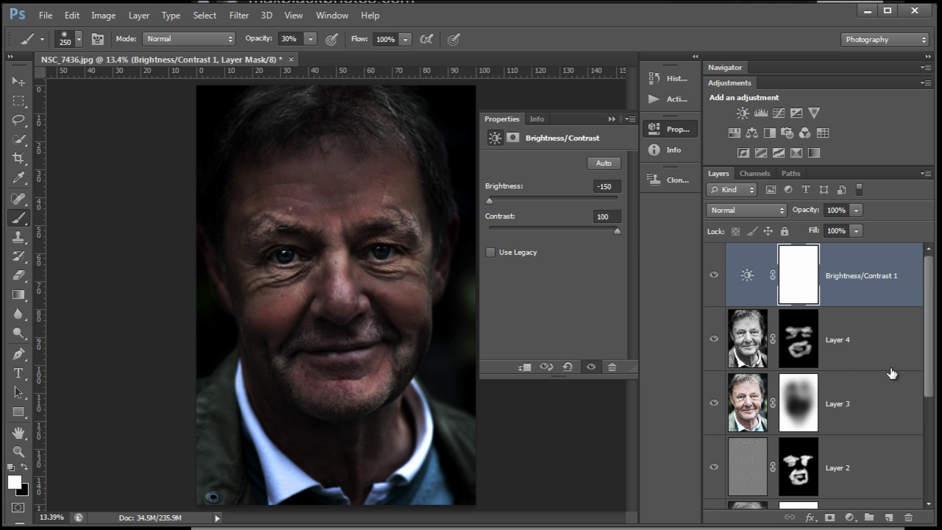
{"action": "key", "text": "ctrl+i"}
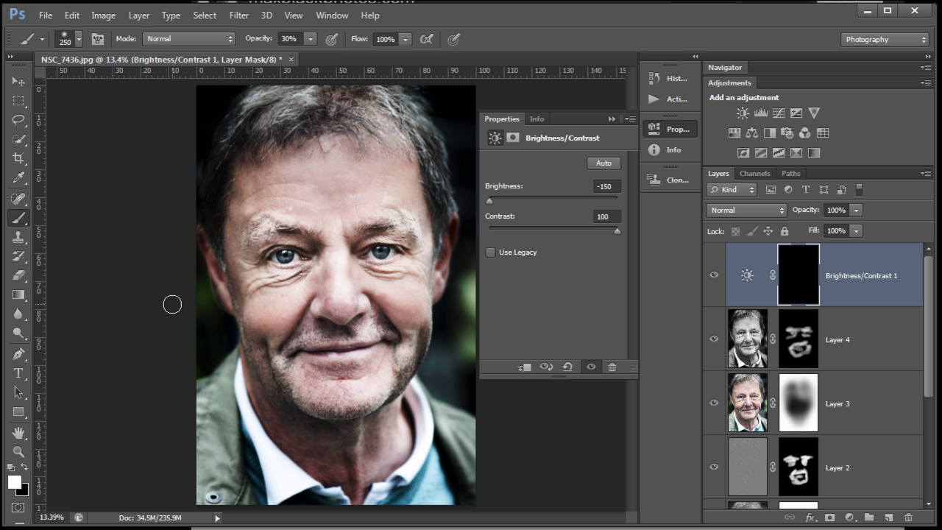
{"action": "left_click", "coordinate": [610, 118]}
Paint white around the portrait's edges on the Brightness/Contrast mask with an 800 px brush at 60% opacity, and set the layer's opacity to 49%
{"action": "mouse_move", "coordinate": [491, 210]}
{"action": "left_mouse_down"}
{"action": "mouse_move", "coordinate": [448, 494]}
{"action": "mouse_move", "coordinate": [469, 486]}
{"action": "left_mouse_up"}
{"action": "key", "text": "bracketright"}
{"action": "key", "text": "bracketright"}
{"action": "key", "text": "bracketright"}
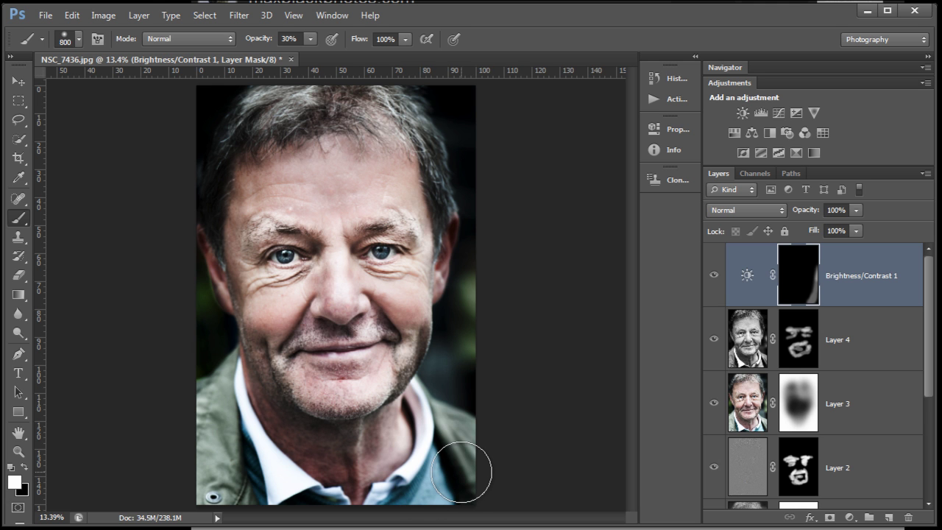
{"action": "key", "text": "6"}
{"action": "mouse_move", "coordinate": [477, 105]}
{"action": "left_mouse_down"}
{"action": "mouse_move", "coordinate": [446, 84]}
{"action": "mouse_move", "coordinate": [469, 356]}
{"action": "mouse_move", "coordinate": [410, 515]}
{"action": "mouse_move", "coordinate": [263, 513]}
{"action": "left_mouse_up"}
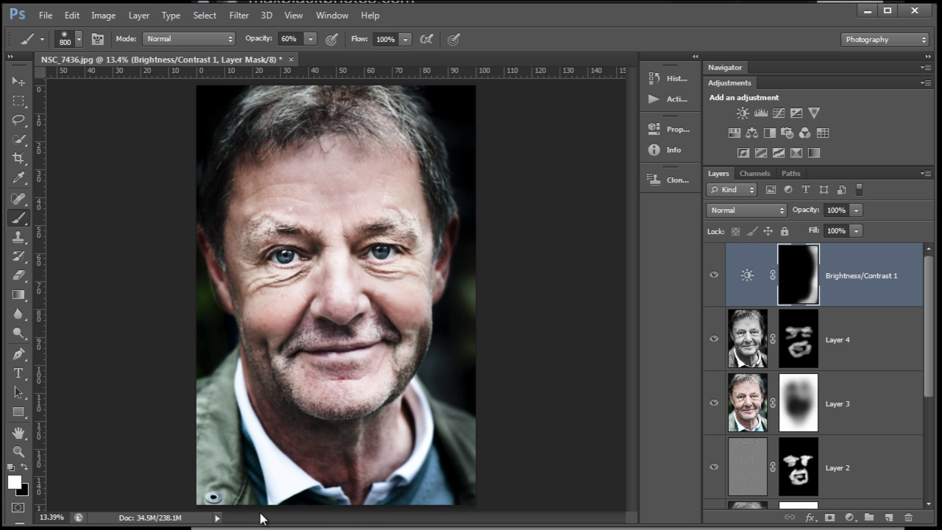
{"action": "mouse_move", "coordinate": [190, 384]}
{"action": "left_mouse_down"}
{"action": "mouse_move", "coordinate": [207, 342]}
{"action": "mouse_move", "coordinate": [186, 316]}
{"action": "mouse_move", "coordinate": [174, 215]}
{"action": "mouse_move", "coordinate": [207, 101]}
{"action": "mouse_move", "coordinate": [230, 86]}
{"action": "left_mouse_up"}
{"action": "mouse_move", "coordinate": [172, 288]}
{"action": "left_mouse_down"}
{"action": "mouse_move", "coordinate": [193, 370]}
{"action": "mouse_move", "coordinate": [247, 452]}
{"action": "mouse_move", "coordinate": [224, 441]}
{"action": "mouse_move", "coordinate": [250, 499]}
{"action": "mouse_move", "coordinate": [277, 513]}
{"action": "mouse_move", "coordinate": [390, 527]}
{"action": "mouse_move", "coordinate": [412, 521]}
{"action": "left_mouse_up"}
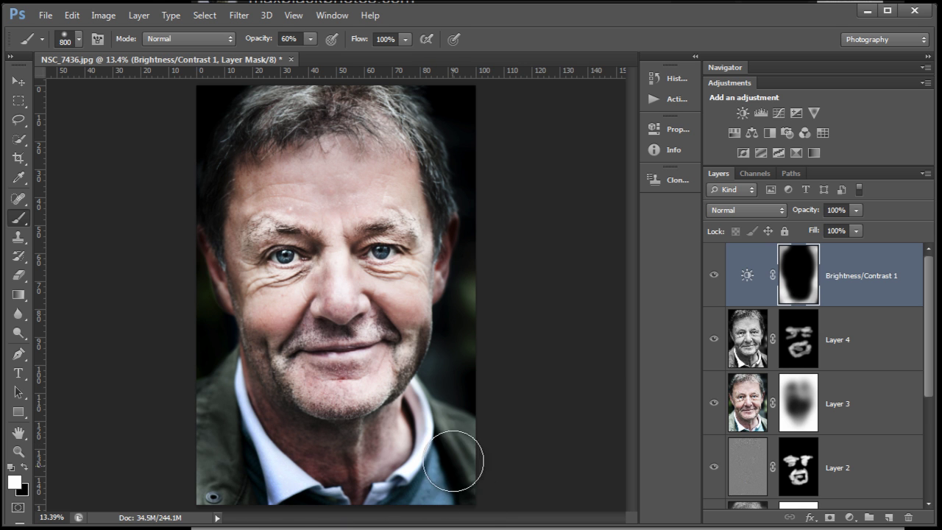
{"action": "mouse_move", "coordinate": [459, 357]}
{"action": "left_mouse_down"}
{"action": "mouse_move", "coordinate": [443, 404]}
{"action": "mouse_move", "coordinate": [326, 515]}
{"action": "left_mouse_up"}
{"action": "left_click_drag", "start_coordinate": [475, 267], "coordinate": [473, 57]}
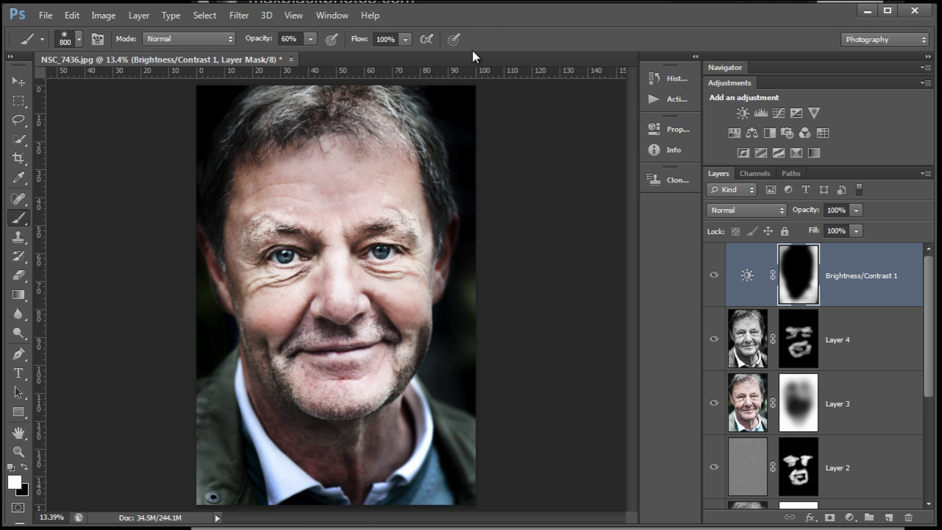
{"action": "left_click_drag", "start_coordinate": [239, 379], "coordinate": [193, 479]}
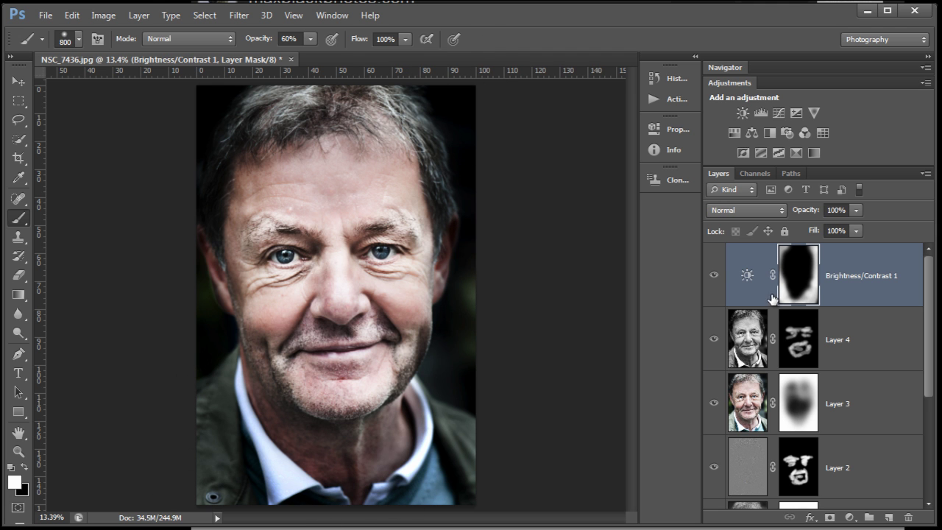
{"action": "left_click", "coordinate": [855, 211]}
{"action": "mouse_move", "coordinate": [815, 228]}
{"action": "left_mouse_down"}
{"action": "mouse_move", "coordinate": [784, 230]}
{"action": "mouse_move", "coordinate": [818, 232]}
{"action": "left_mouse_up"}
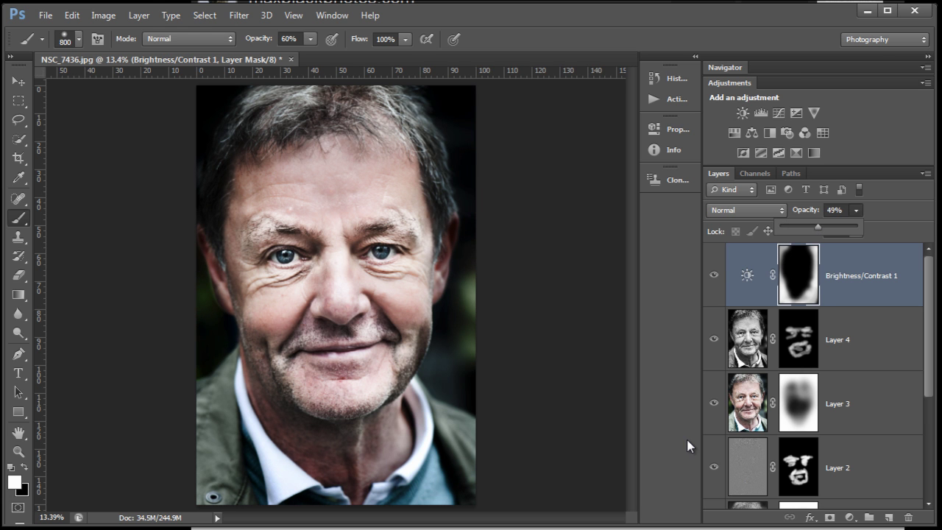
Add a Black & White adjustment layer with Reds at -125 and Yellows at 251
{"action": "left_click", "coordinate": [768, 132]}
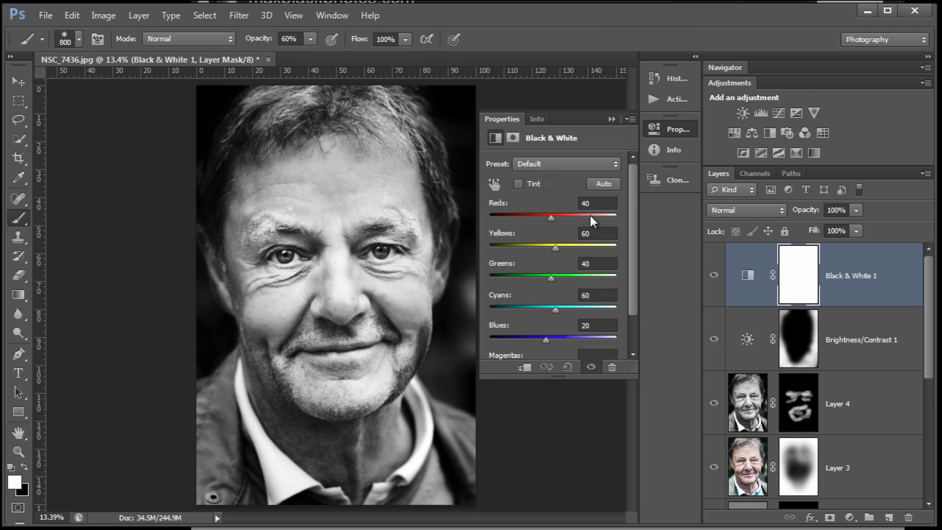
{"action": "left_click_drag", "start_coordinate": [553, 219], "coordinate": [609, 257]}
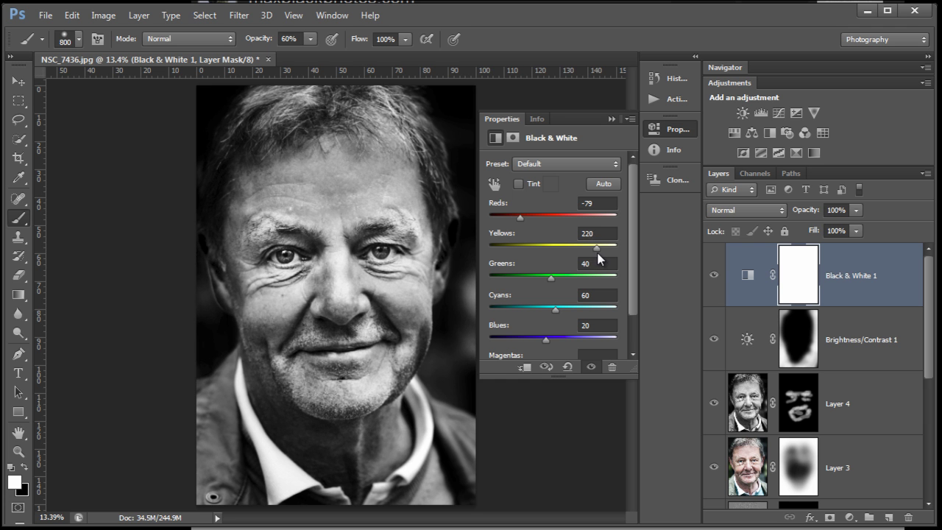
{"action": "mouse_move", "coordinate": [517, 218]}
{"action": "left_mouse_down"}
{"action": "mouse_move", "coordinate": [568, 214]}
{"action": "mouse_move", "coordinate": [504, 223]}
{"action": "mouse_move", "coordinate": [513, 226]}
{"action": "left_mouse_up"}
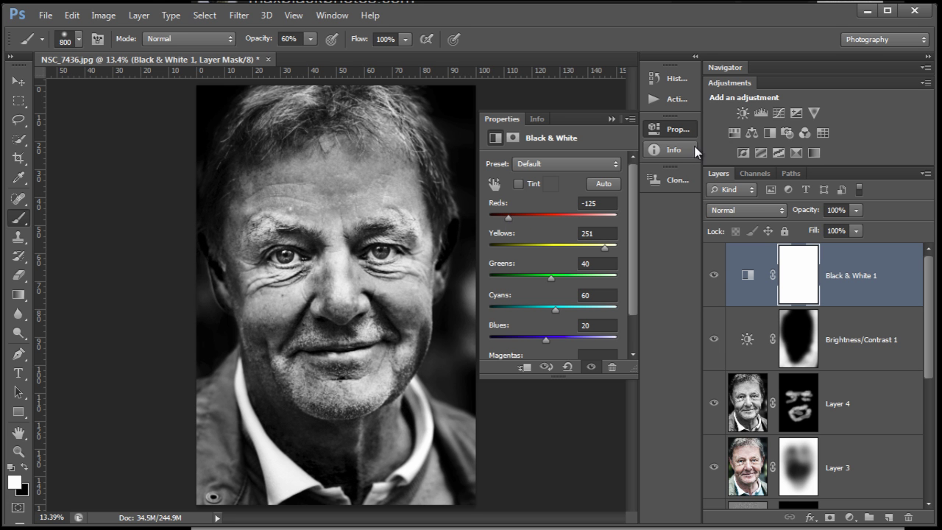
Add a second Brightness/Contrast adjustment layer with brightness 78 and contrast -50
{"action": "left_click", "coordinate": [743, 112]}
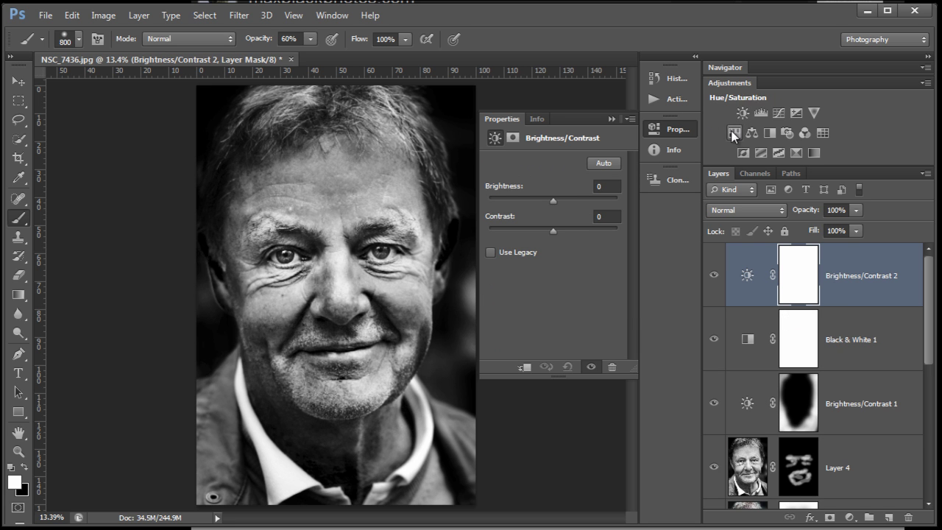
{"action": "left_click_drag", "start_coordinate": [553, 203], "coordinate": [577, 205]}
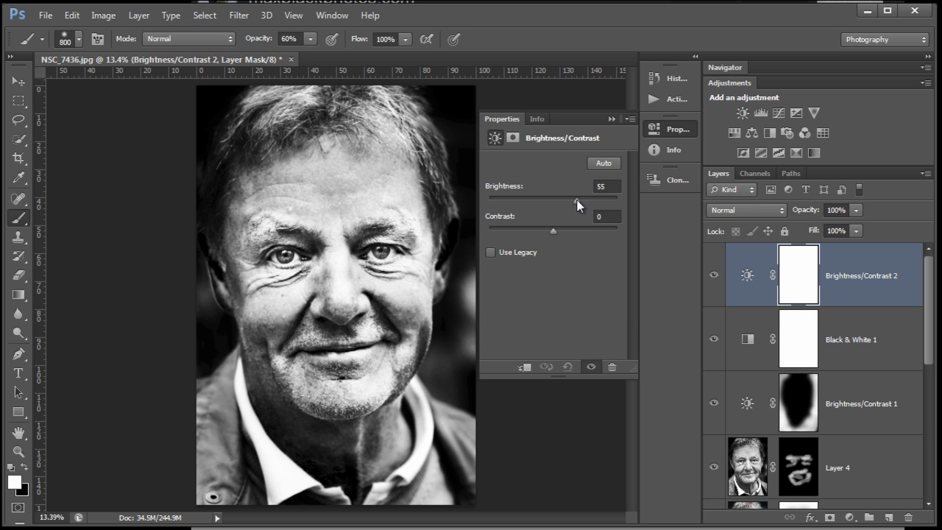
{"action": "left_click_drag", "start_coordinate": [487, 239], "coordinate": [486, 238]}
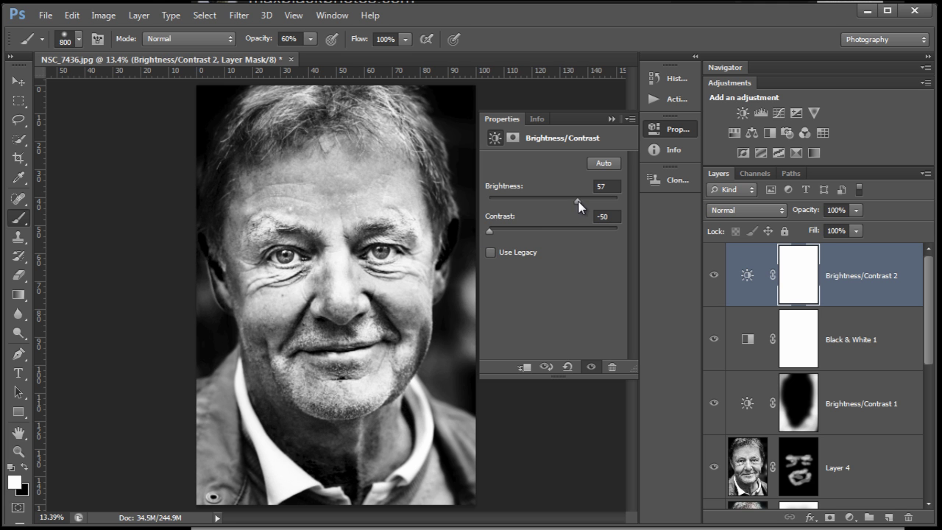
{"action": "left_click_drag", "start_coordinate": [578, 207], "coordinate": [586, 206]}
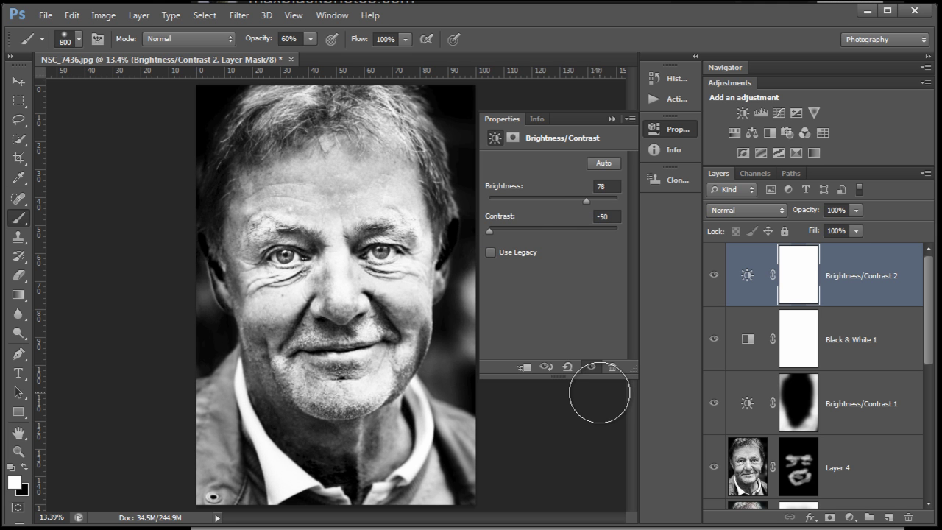
Invert the Brightness/Contrast 2 mask to black and paint white over the forehead, cheeks and mouth area with an 800 px brush at 60% opacity
{"action": "key", "text": "ctrl+i"}
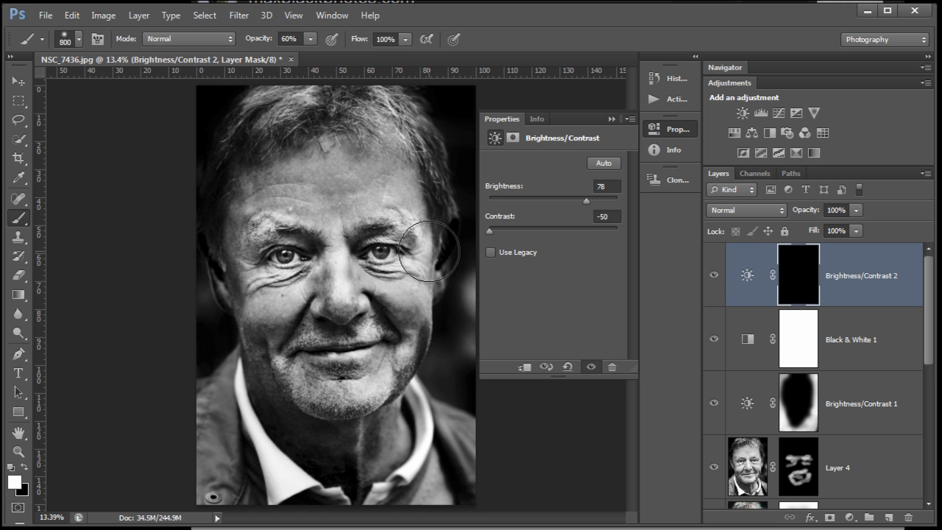
{"action": "mouse_move", "coordinate": [283, 335]}
{"action": "left_mouse_down"}
{"action": "mouse_move", "coordinate": [303, 397]}
{"action": "mouse_move", "coordinate": [315, 330]}
{"action": "mouse_move", "coordinate": [403, 335]}
{"action": "mouse_move", "coordinate": [379, 375]}
{"action": "mouse_move", "coordinate": [322, 239]}
{"action": "mouse_move", "coordinate": [294, 199]}
{"action": "mouse_move", "coordinate": [325, 172]}
{"action": "mouse_move", "coordinate": [389, 179]}
{"action": "mouse_move", "coordinate": [412, 168]}
{"action": "mouse_move", "coordinate": [312, 210]}
{"action": "mouse_move", "coordinate": [231, 206]}
{"action": "mouse_move", "coordinate": [294, 379]}
{"action": "mouse_move", "coordinate": [292, 412]}
{"action": "mouse_move", "coordinate": [301, 368]}
{"action": "mouse_move", "coordinate": [221, 335]}
{"action": "mouse_move", "coordinate": [391, 335]}
{"action": "mouse_move", "coordinate": [367, 360]}
{"action": "mouse_move", "coordinate": [397, 309]}
{"action": "left_mouse_up"}
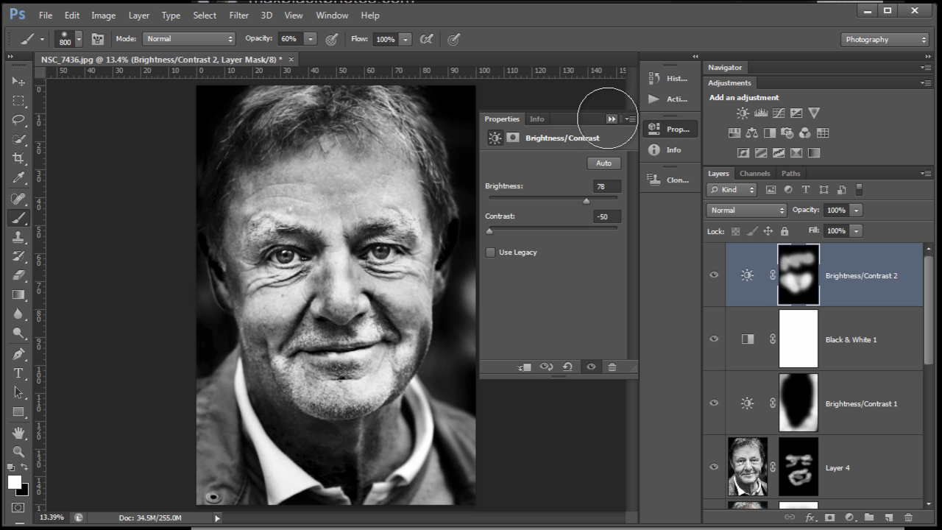
{"action": "left_click", "coordinate": [610, 119]}
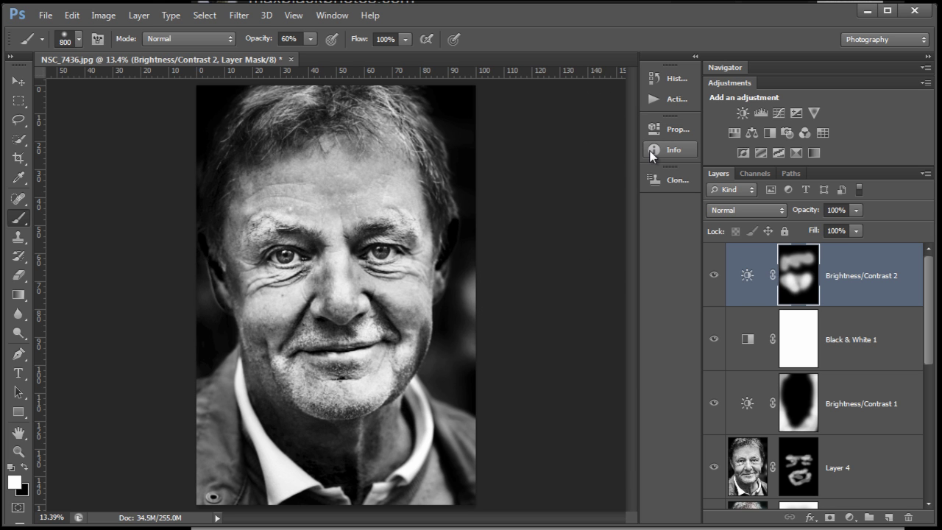
Stamp all visible layers into a new top layer and apply a Gaussian Blur with a 41.5 pixel radius
{"action": "key", "text": "ctrl+alt+shift+e"}
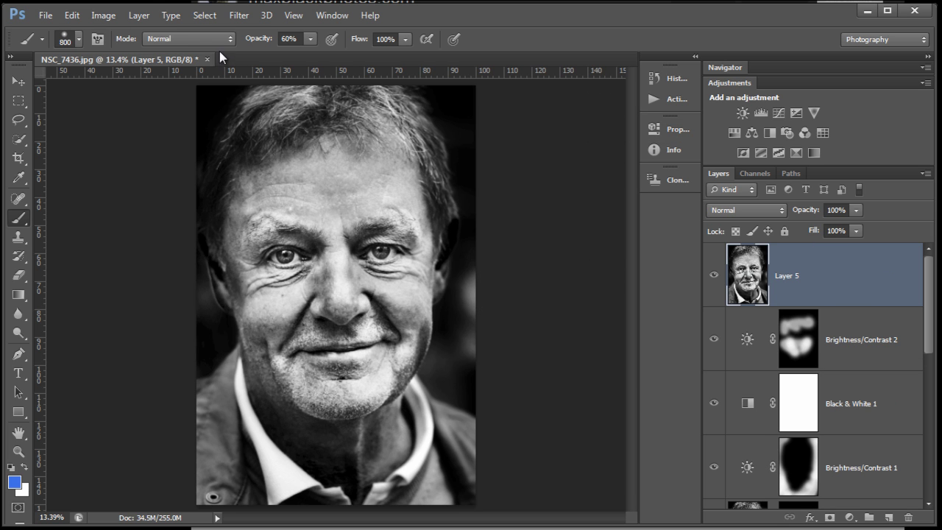
{"action": "left_click", "coordinate": [239, 15]}
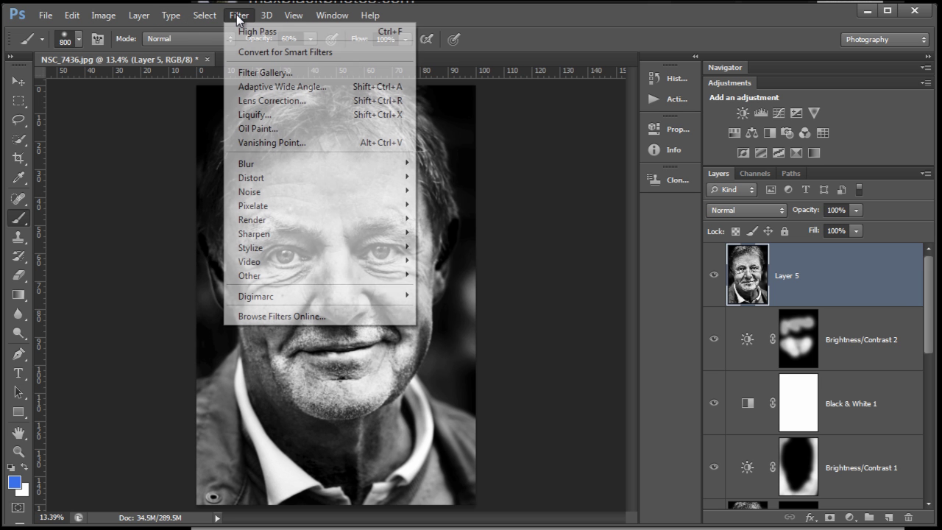
{"action": "mouse_move", "coordinate": [257, 166]}
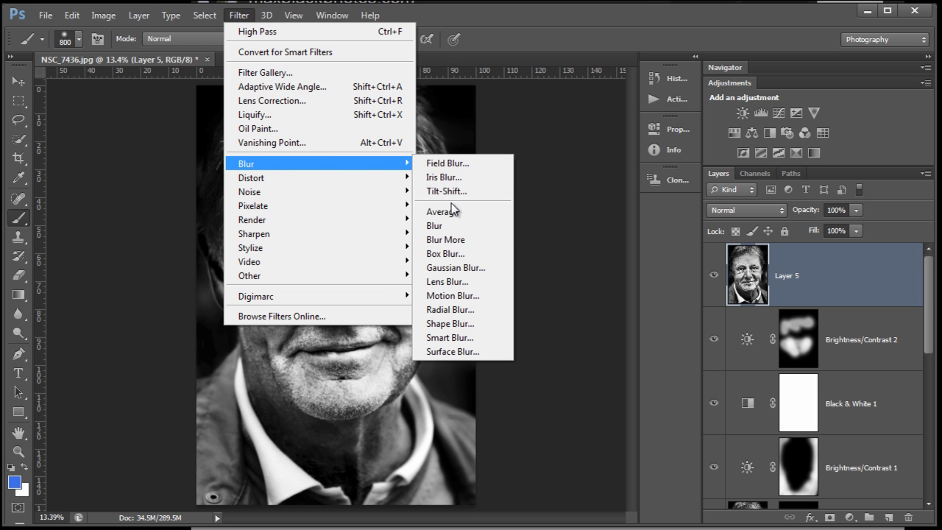
{"action": "left_click", "coordinate": [446, 268]}
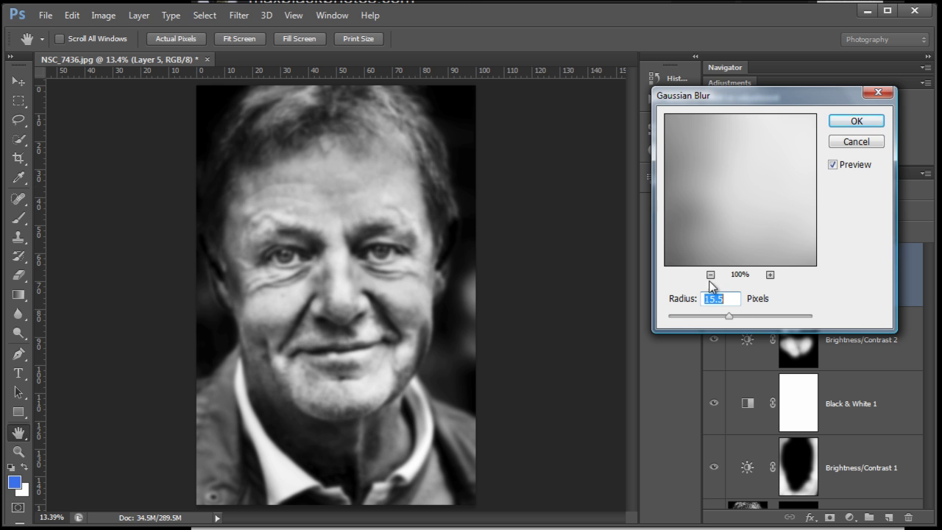
{"action": "left_click_drag", "start_coordinate": [729, 316], "coordinate": [745, 321]}
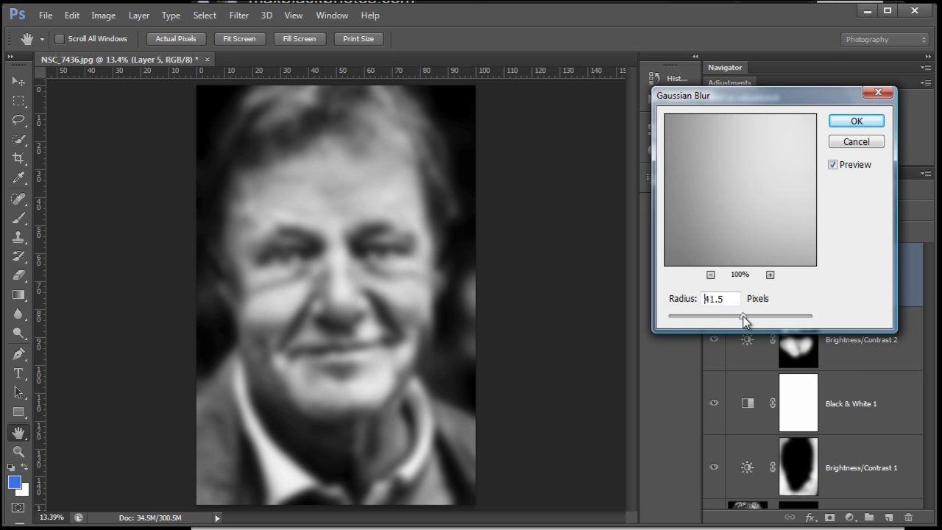
{"action": "left_click", "coordinate": [848, 122]}
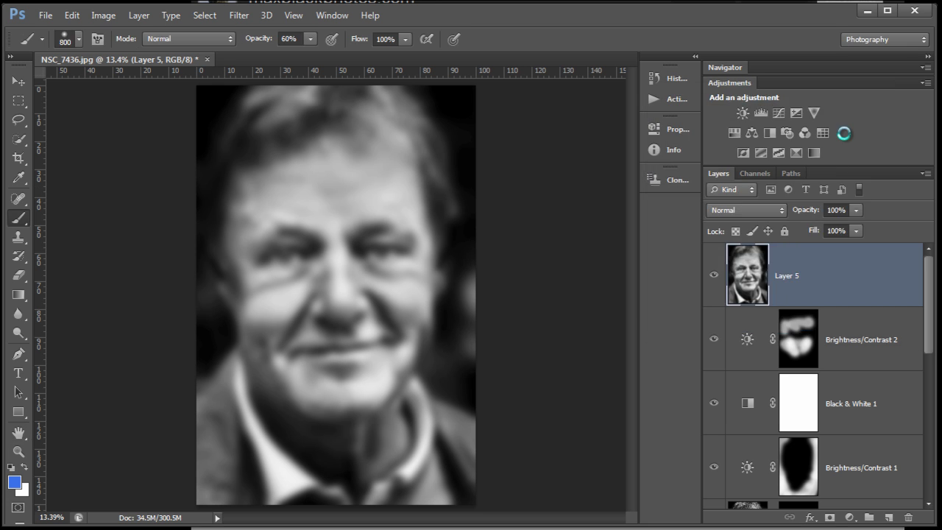
Add a white mask to the blurred Layer 5 and set its blend mode to Soft Light
{"action": "left_click", "coordinate": [829, 517]}
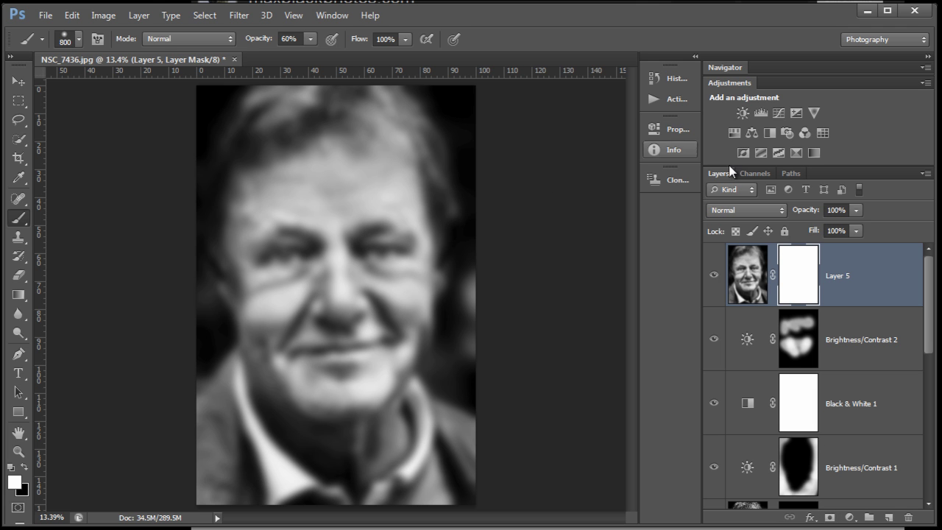
{"action": "left_click", "coordinate": [782, 212]}
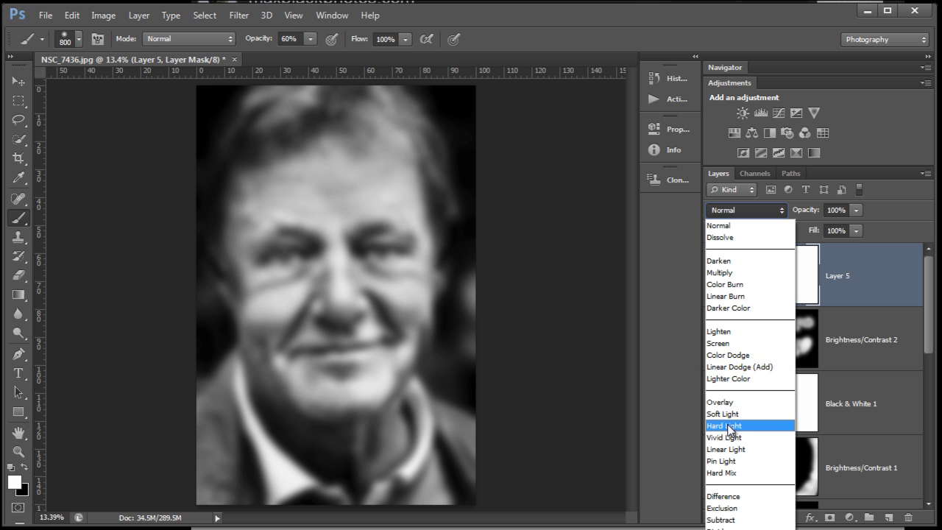
{"action": "left_click", "coordinate": [732, 416]}
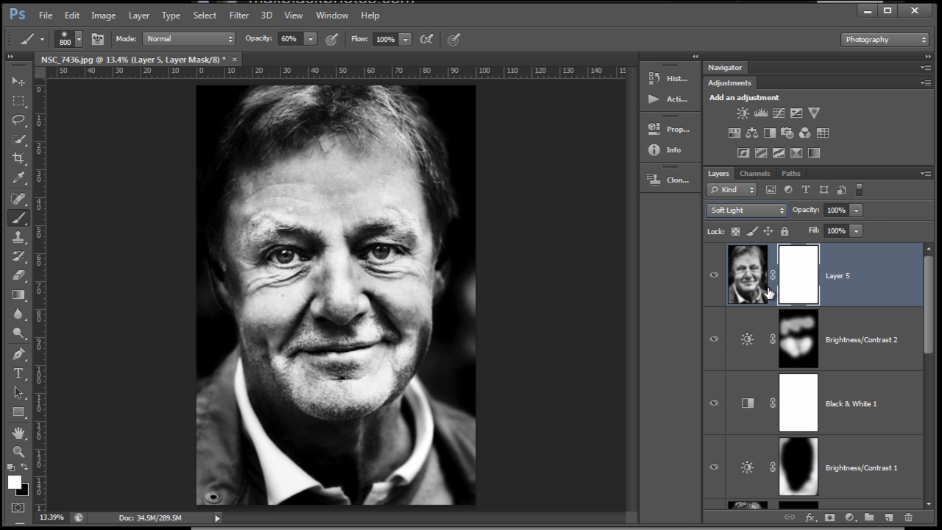
{"action": "left_click", "coordinate": [714, 275]}
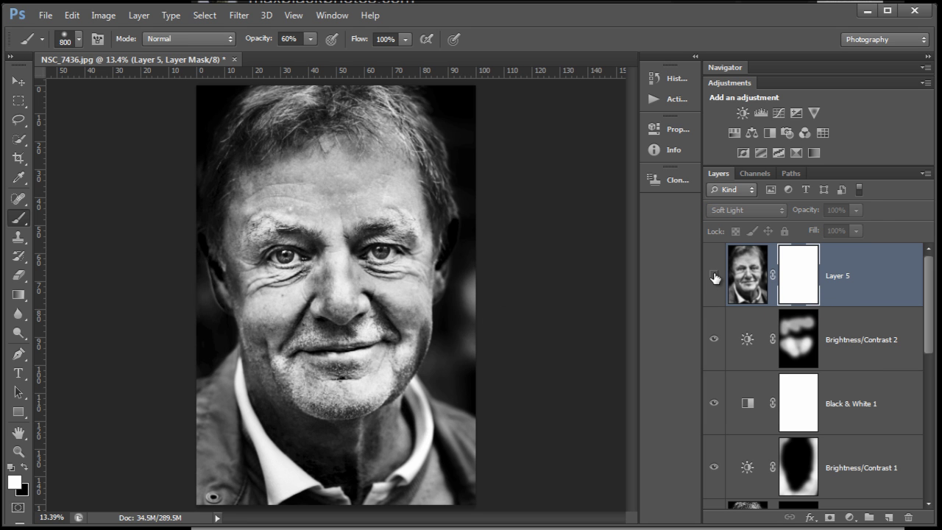
{"action": "left_click", "coordinate": [713, 276]}
{"action": "left_click", "coordinate": [714, 276]}
{"action": "left_click", "coordinate": [714, 275]}
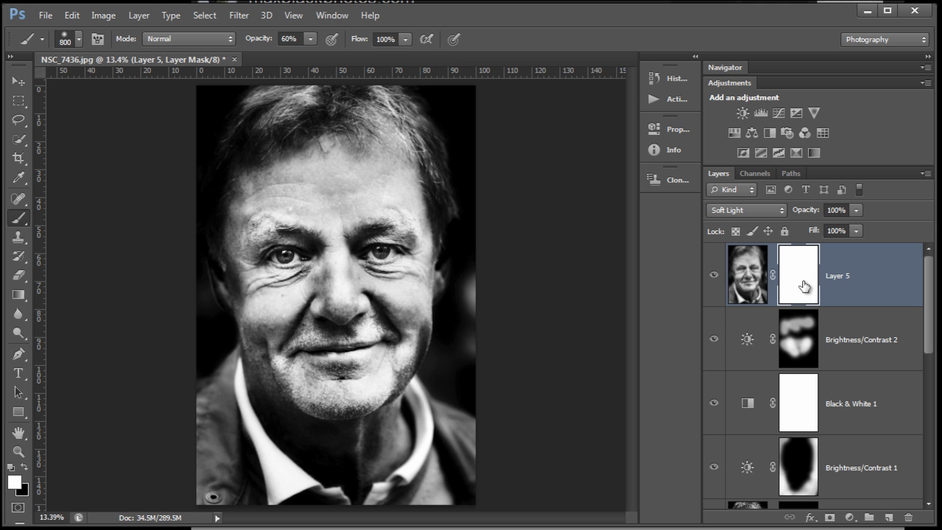
Paint black over the face on the Layer 5 mask with a 1200 px brush at 60% opacity
{"action": "key", "text": "x"}
{"action": "key", "text": "bracketright"}
{"action": "key", "text": "bracketright"}
{"action": "key", "text": "bracketright"}
{"action": "key", "text": "bracketright"}
{"action": "left_click", "coordinate": [365, 222]}
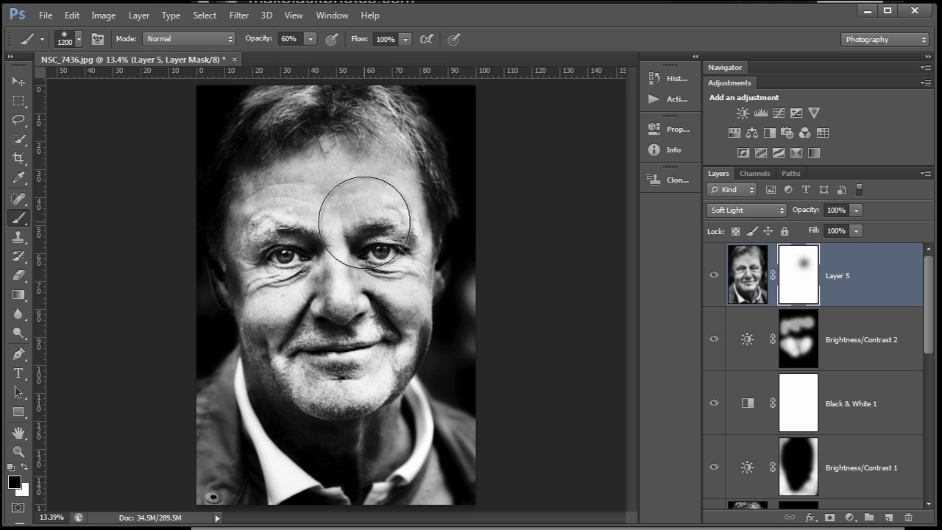
{"action": "mouse_move", "coordinate": [317, 284]}
{"action": "left_mouse_down"}
{"action": "mouse_move", "coordinate": [338, 324]}
{"action": "mouse_move", "coordinate": [361, 214]}
{"action": "mouse_move", "coordinate": [375, 195]}
{"action": "mouse_move", "coordinate": [379, 283]}
{"action": "mouse_move", "coordinate": [331, 279]}
{"action": "mouse_move", "coordinate": [283, 217]}
{"action": "mouse_move", "coordinate": [331, 372]}
{"action": "mouse_move", "coordinate": [364, 344]}
{"action": "mouse_move", "coordinate": [383, 301]}
{"action": "mouse_move", "coordinate": [305, 283]}
{"action": "mouse_move", "coordinate": [274, 261]}
{"action": "mouse_move", "coordinate": [297, 343]}
{"action": "mouse_move", "coordinate": [340, 366]}
{"action": "mouse_move", "coordinate": [367, 331]}
{"action": "mouse_move", "coordinate": [312, 408]}
{"action": "mouse_move", "coordinate": [346, 482]}
{"action": "mouse_move", "coordinate": [346, 389]}
{"action": "mouse_move", "coordinate": [383, 221]}
{"action": "mouse_move", "coordinate": [323, 181]}
{"action": "mouse_move", "coordinate": [448, 294]}
{"action": "left_mouse_up"}
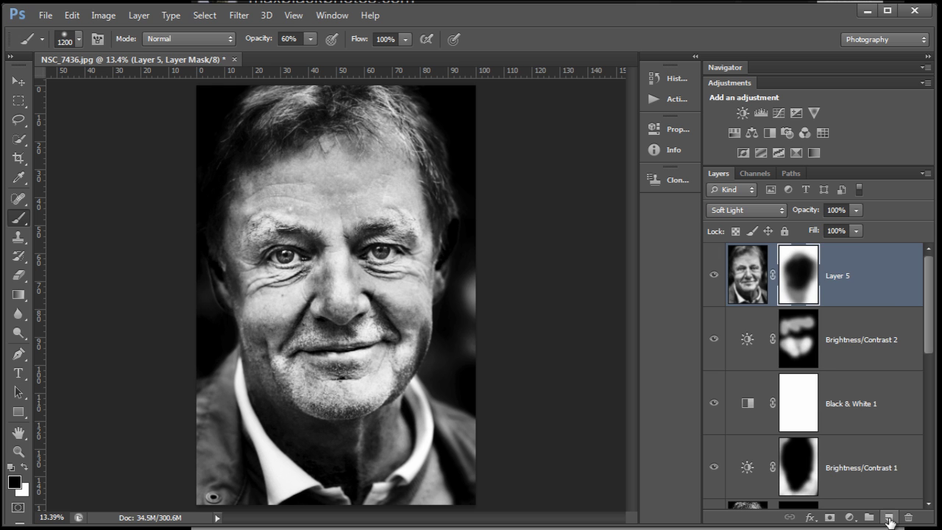
Add a new layer on top and fill it with the orange-brown color c48224
{"action": "left_click", "coordinate": [888, 517]}
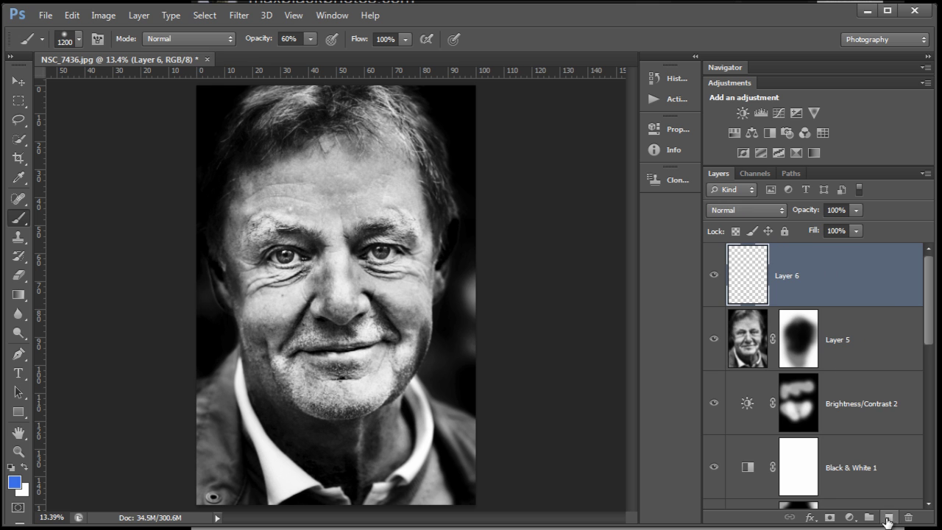
{"action": "left_click", "coordinate": [19, 483]}
{"action": "left_click", "coordinate": [563, 277]}
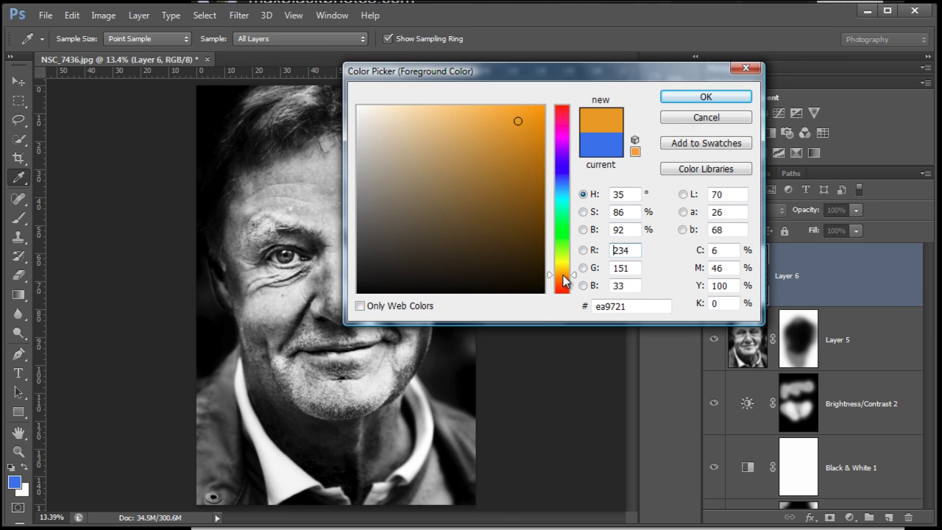
{"action": "left_click", "coordinate": [509, 149]}
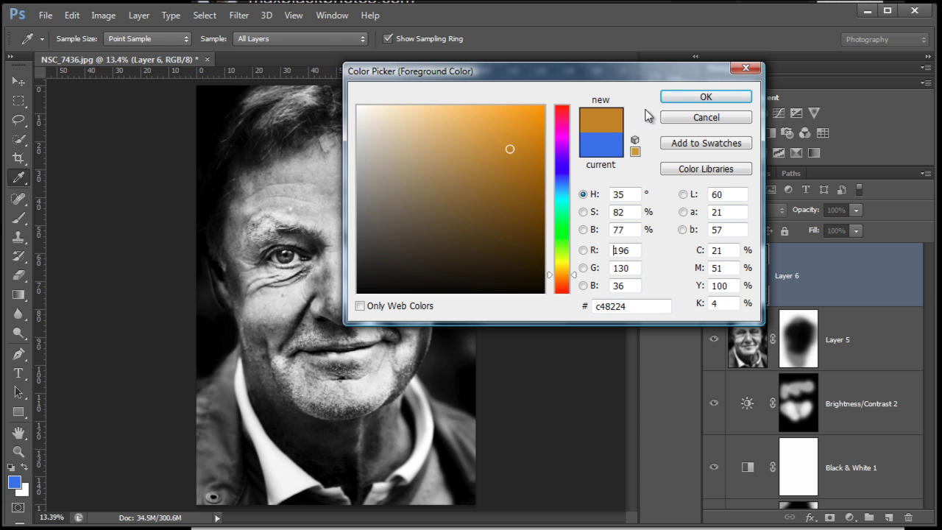
{"action": "left_click", "coordinate": [705, 97]}
{"action": "key", "text": "b"}
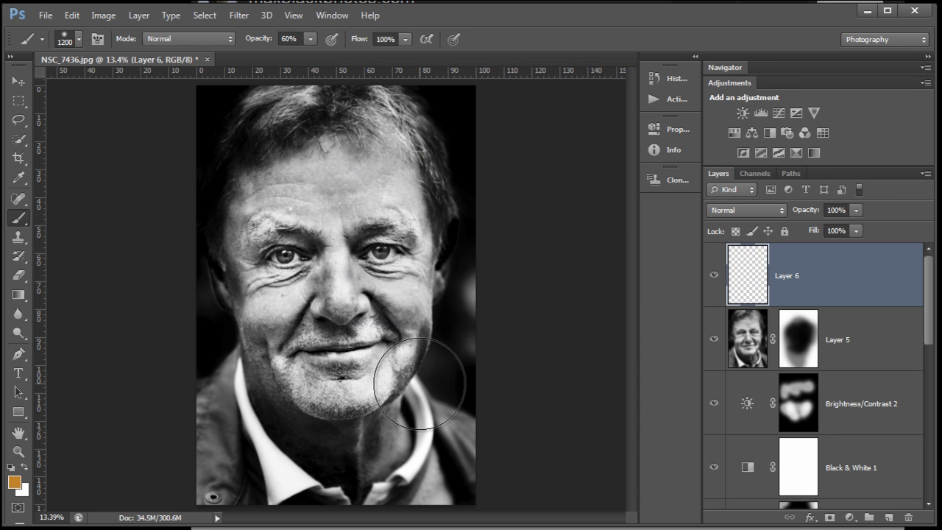
{"action": "key", "text": "alt+BackSpace"}
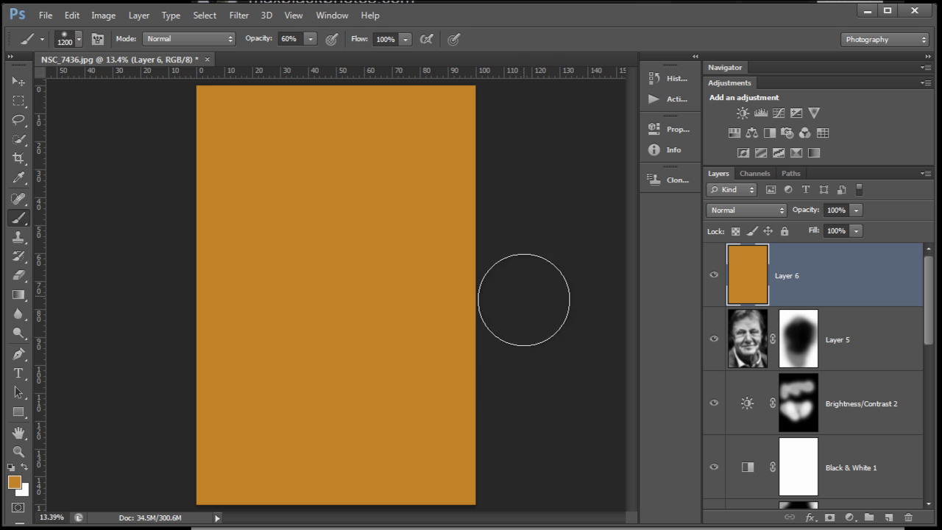
Set the orange fill layer's blend mode to Color and its opacity to 9%
{"action": "left_click", "coordinate": [781, 209]}
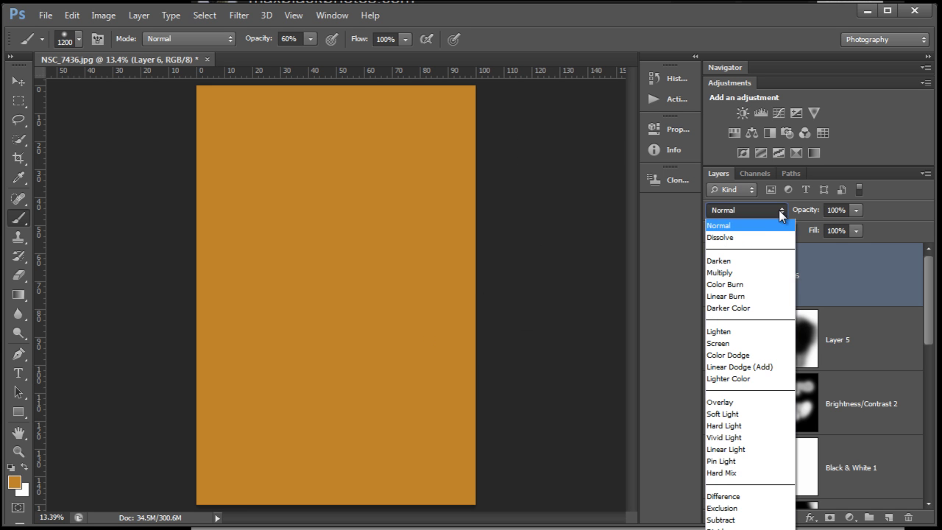
{"action": "left_click", "coordinate": [725, 529]}
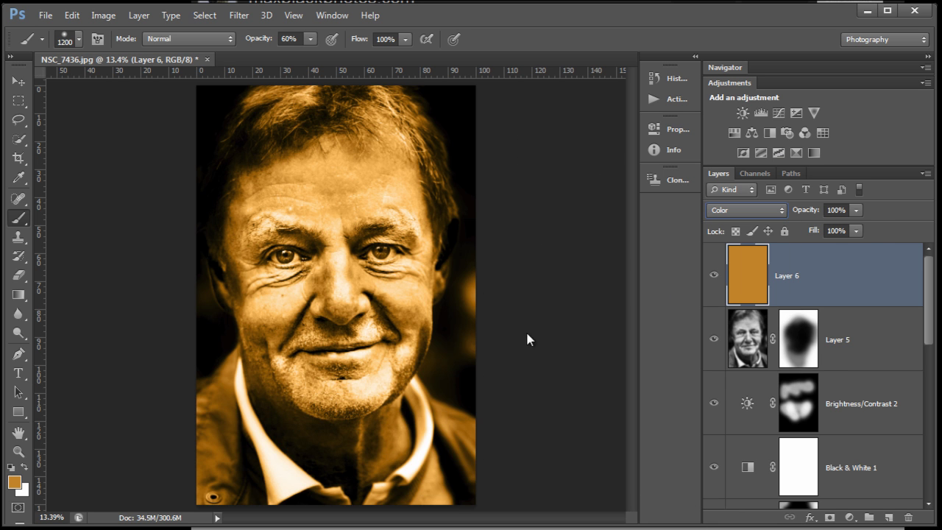
{"action": "left_click", "coordinate": [856, 209]}
{"action": "left_click_drag", "start_coordinate": [856, 225], "coordinate": [791, 227]}
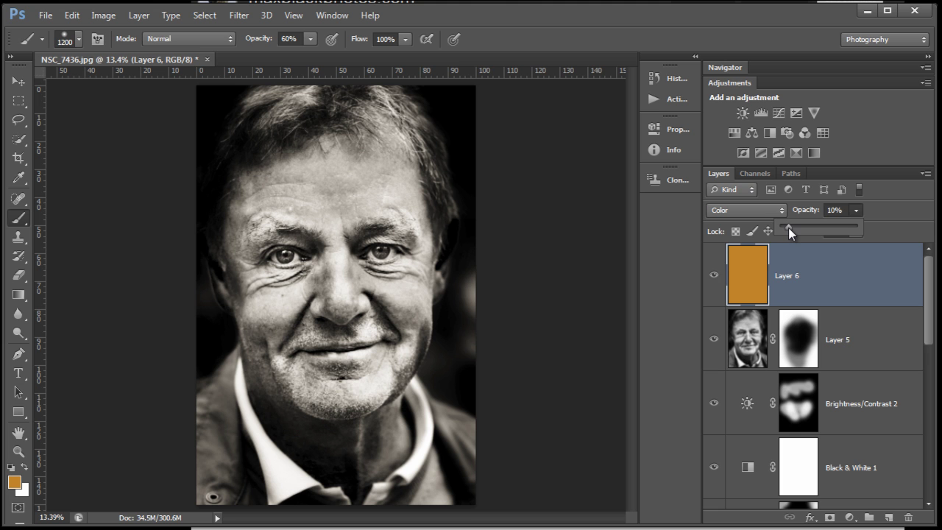
{"action": "left_click_drag", "start_coordinate": [788, 227], "coordinate": [787, 228]}
Compare the toned portrait with the original by repeatedly showing the Background layer alone and restoring all layers
{"action": "left_click_drag", "start_coordinate": [926, 326], "coordinate": [926, 482]}
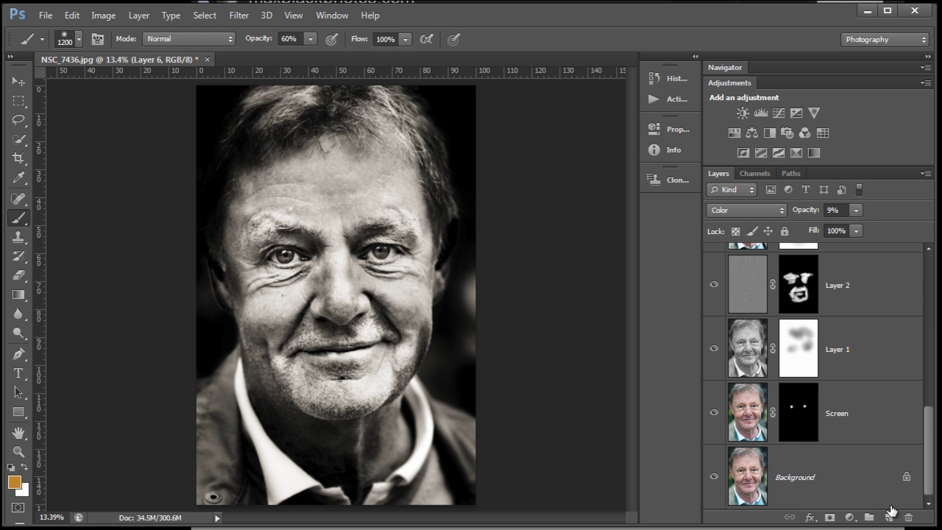
{"action": "left_click", "coordinate": [713, 479], "text": "alt"}
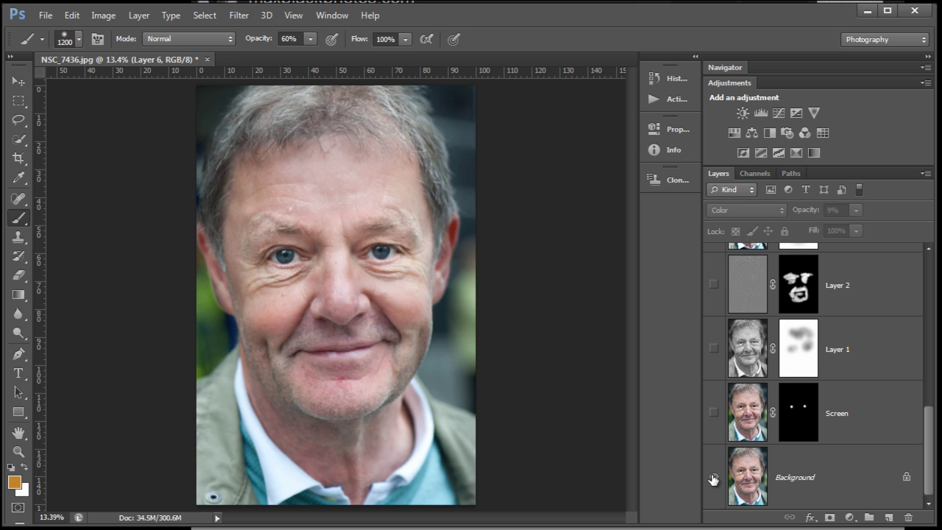
{"action": "left_click", "coordinate": [713, 479], "text": "alt"}
{"action": "left_click", "coordinate": [712, 479], "text": "alt"}
{"action": "left_click", "coordinate": [713, 479], "text": "alt"}
{"action": "left_click", "coordinate": [713, 479], "text": "alt"}
{"action": "left_click", "coordinate": [713, 478], "text": "alt"}
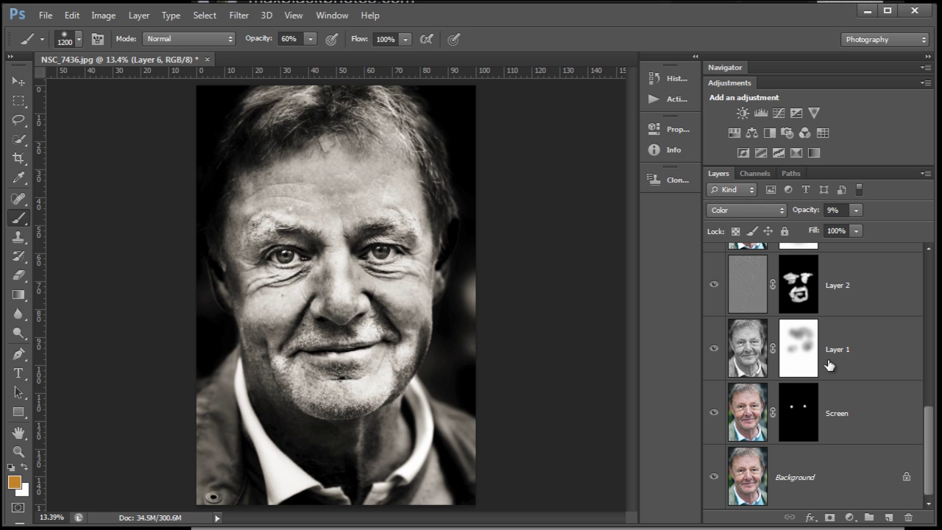
Stamp all visible layers into a new top layer and apply a High Pass filter with a 4.0 pixel radius
{"action": "left_click_drag", "start_coordinate": [929, 434], "coordinate": [925, 251]}
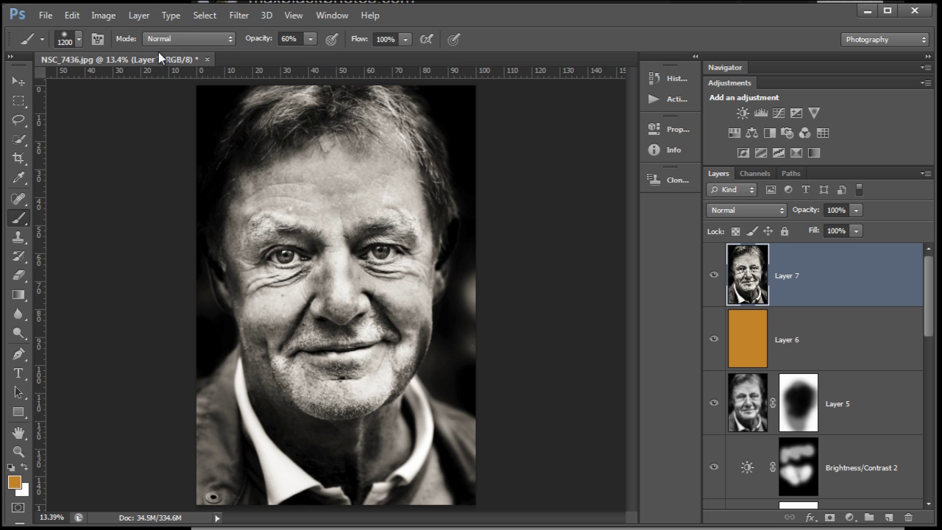
{"action": "left_click", "coordinate": [239, 14]}
{"action": "mouse_move", "coordinate": [249, 221]}
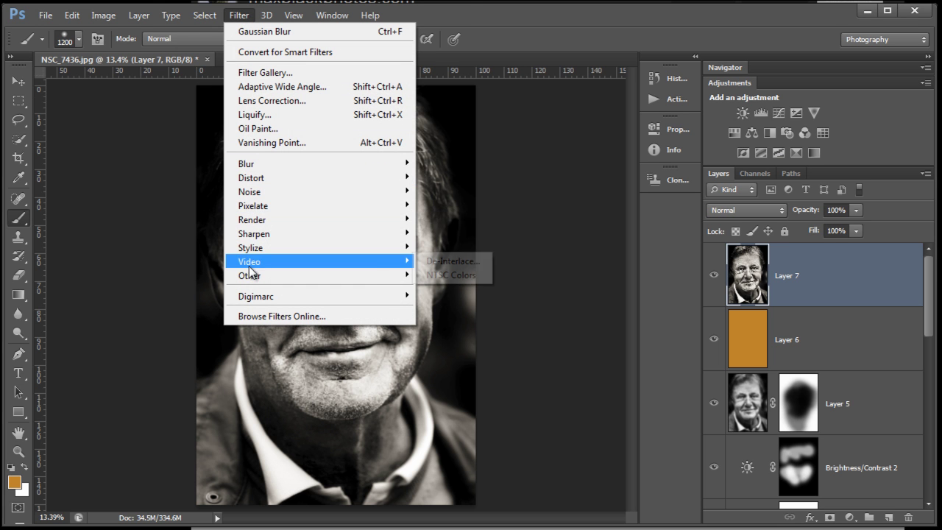
{"action": "mouse_move", "coordinate": [250, 278]}
{"action": "left_click", "coordinate": [475, 289]}
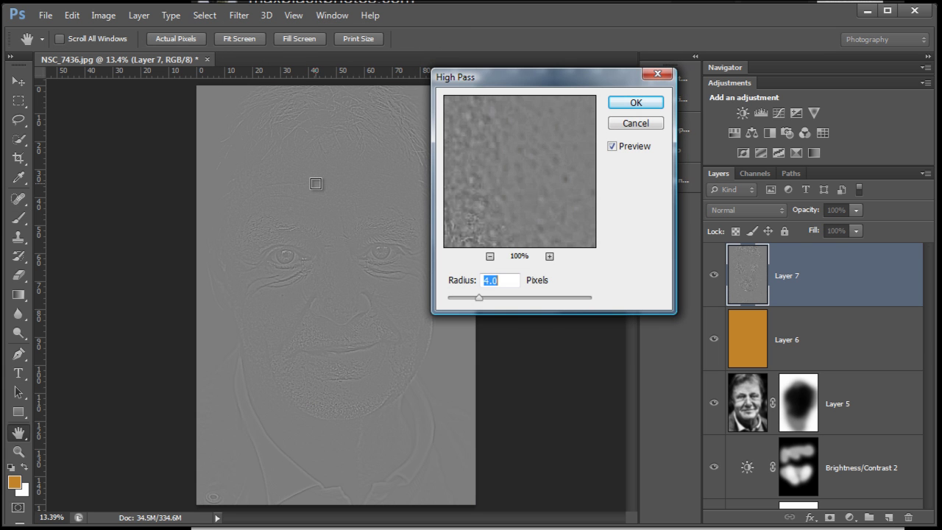
{"action": "left_click", "coordinate": [635, 104]}
{"action": "key", "text": "b"}
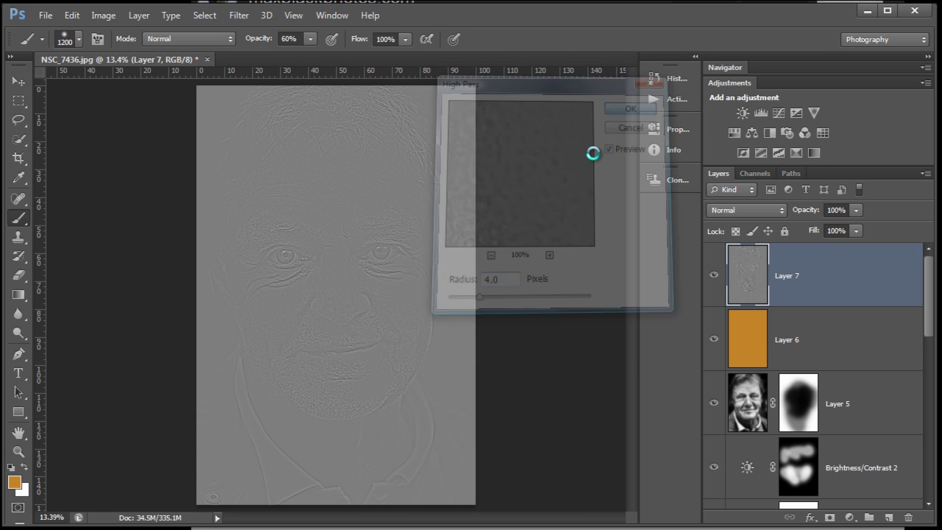
Set the High Pass layer's blend mode to Hard Light and compare the face with that layer hidden and shown
{"action": "left_click", "coordinate": [782, 211]}
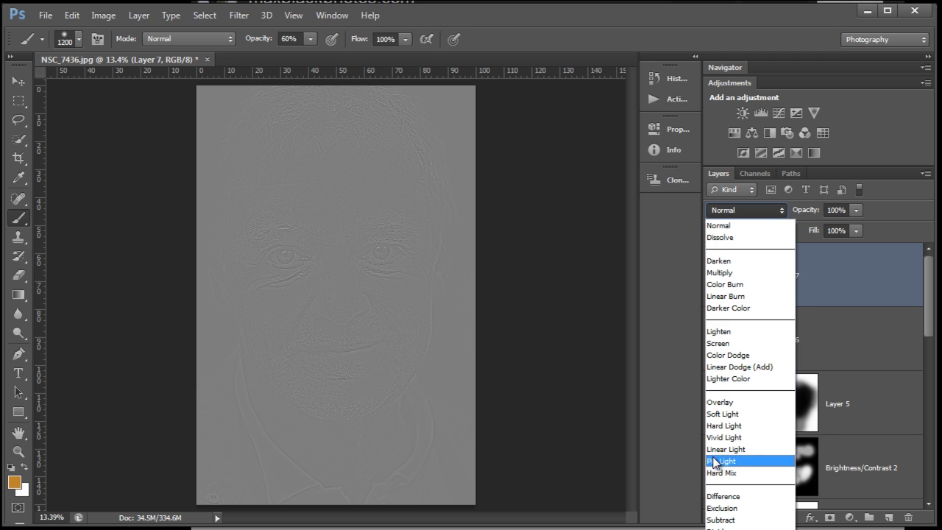
{"action": "left_click", "coordinate": [732, 426]}
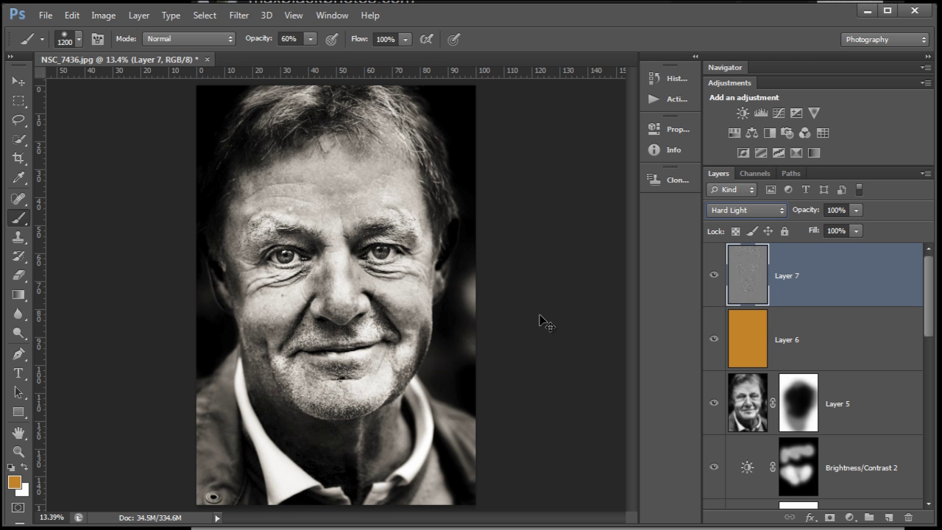
{"action": "key", "text": "ctrl+plus"}
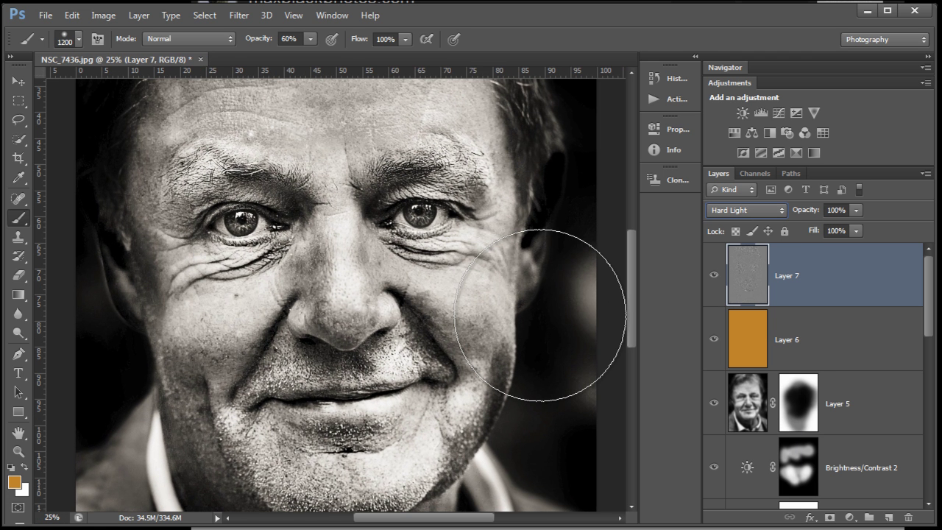
{"action": "left_click", "coordinate": [714, 277]}
{"action": "left_click", "coordinate": [715, 277]}
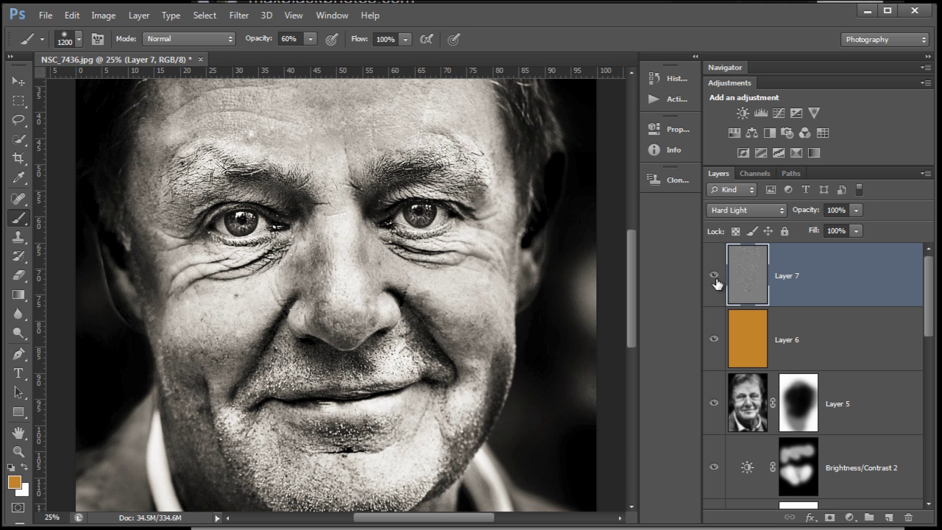
{"action": "left_click", "coordinate": [714, 278]}
{"action": "left_click", "coordinate": [715, 278]}
Add a black mask to Layer 7 and paint white over the eyes, nose and mouth with the 1200 px brush at 60% opacity
{"action": "left_click", "coordinate": [828, 520], "text": "alt"}
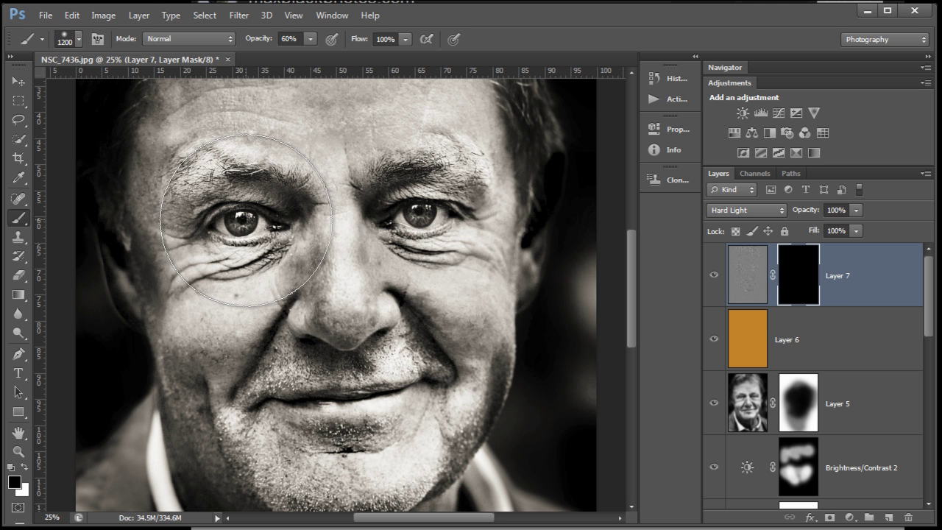
{"action": "key", "text": "x"}
{"action": "mouse_move", "coordinate": [245, 219]}
{"action": "left_mouse_down"}
{"action": "mouse_move", "coordinate": [405, 215]}
{"action": "mouse_move", "coordinate": [437, 200]}
{"action": "left_mouse_up"}
{"action": "mouse_move", "coordinate": [326, 410]}
{"action": "left_mouse_down"}
{"action": "mouse_move", "coordinate": [290, 399]}
{"action": "mouse_move", "coordinate": [250, 340]}
{"action": "mouse_move", "coordinate": [257, 361]}
{"action": "mouse_move", "coordinate": [302, 406]}
{"action": "mouse_move", "coordinate": [430, 360]}
{"action": "left_mouse_up"}
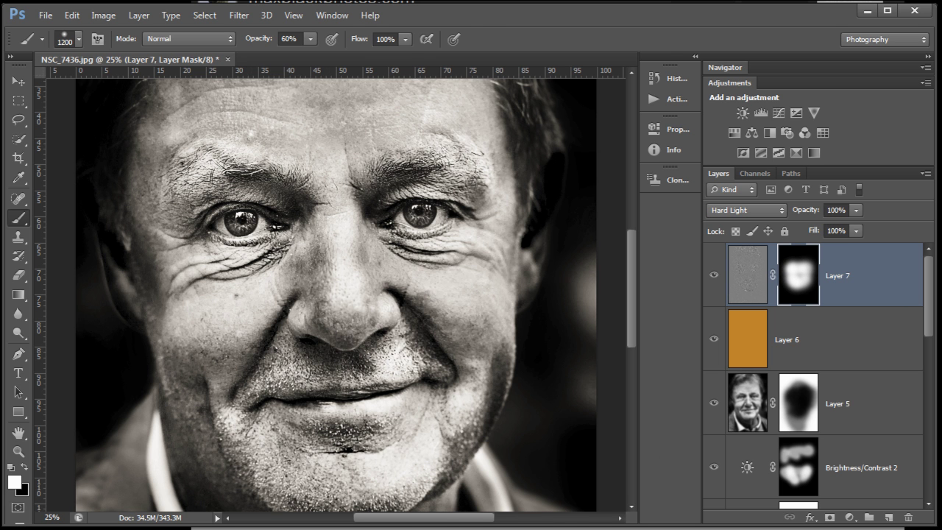
Reduce the opacity of the masked High Pass layer to 41%
{"action": "key", "text": "ctrl+minus"}
{"action": "key", "text": "ctrl+minus"}
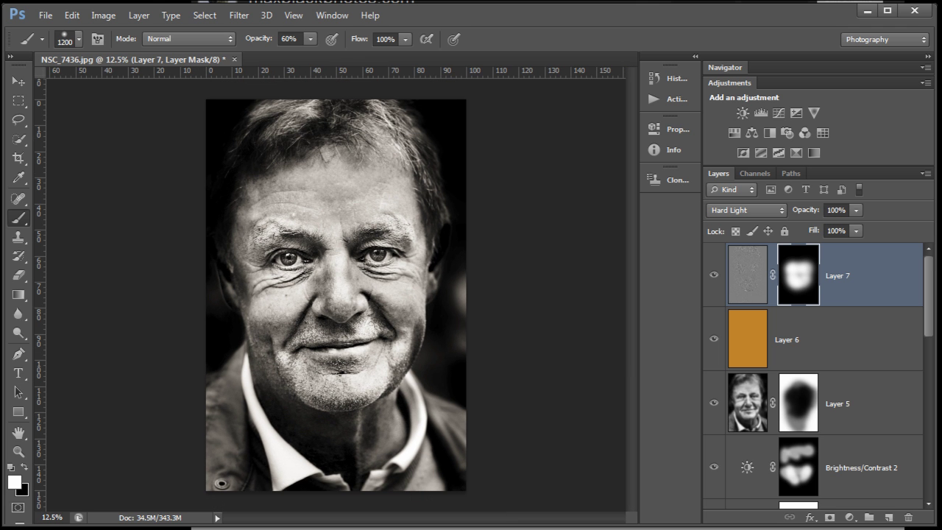
{"action": "left_click", "coordinate": [855, 211]}
{"action": "left_click_drag", "start_coordinate": [765, 234], "coordinate": [798, 239]}
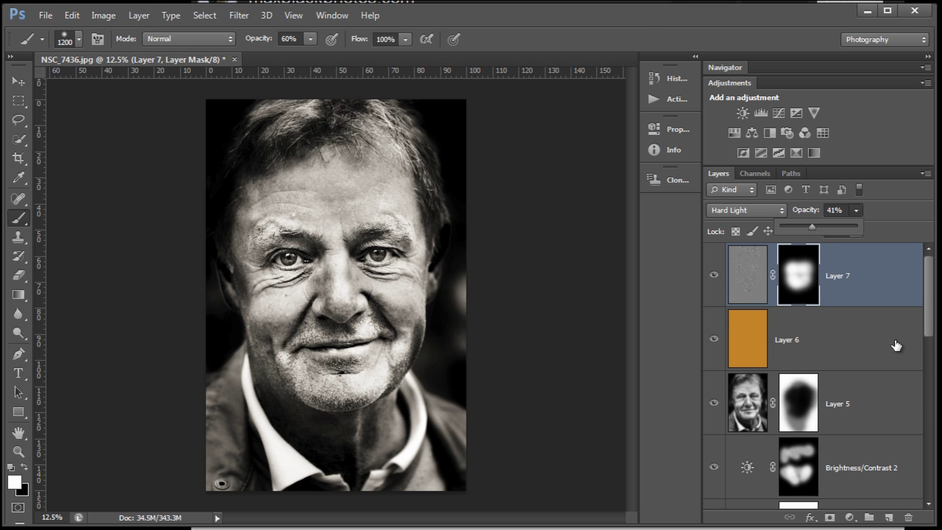
Compare the finished portrait with the original photo by isolating the Background layer and restoring the full layer stack
{"action": "left_click_drag", "start_coordinate": [930, 293], "coordinate": [925, 490]}
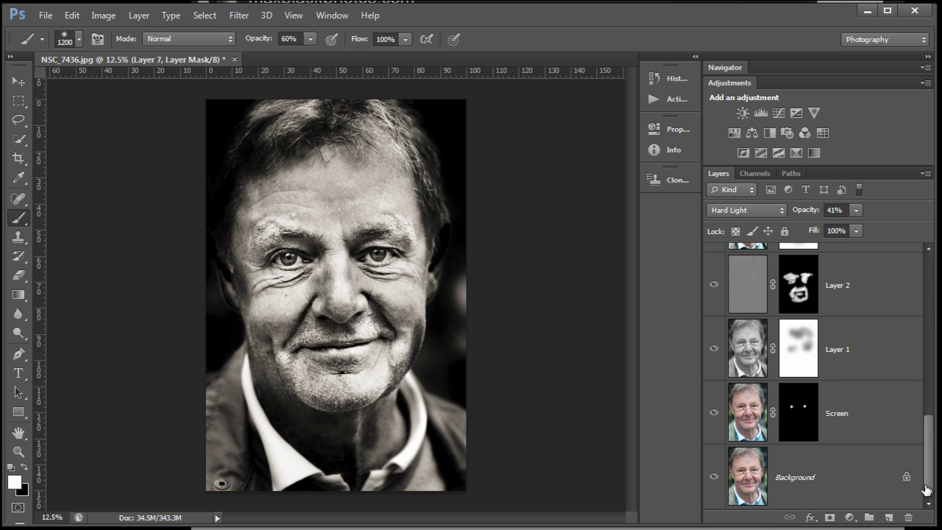
{"action": "left_click", "coordinate": [714, 478], "text": "alt"}
{"action": "left_click", "coordinate": [713, 478], "text": "alt"}
{"action": "left_click", "coordinate": [713, 478], "text": "alt"}
{"action": "left_click", "coordinate": [714, 478], "text": "alt"}
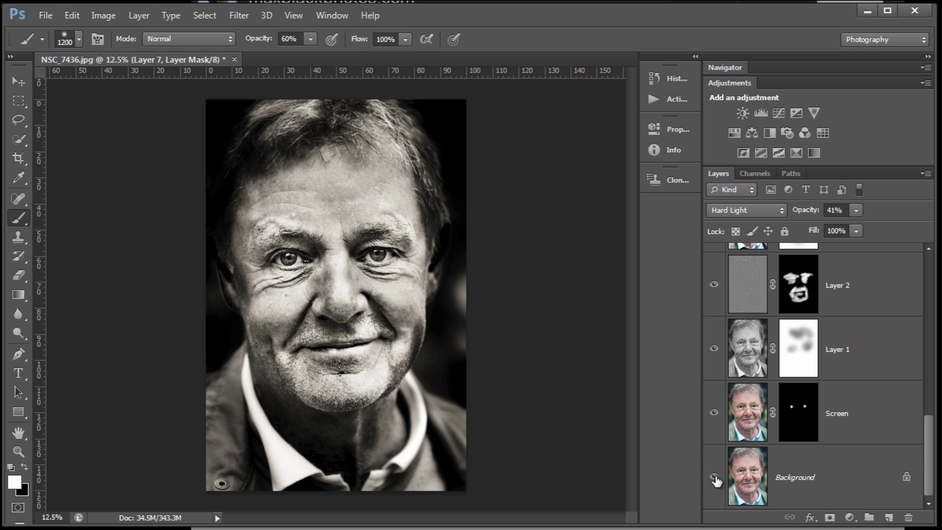